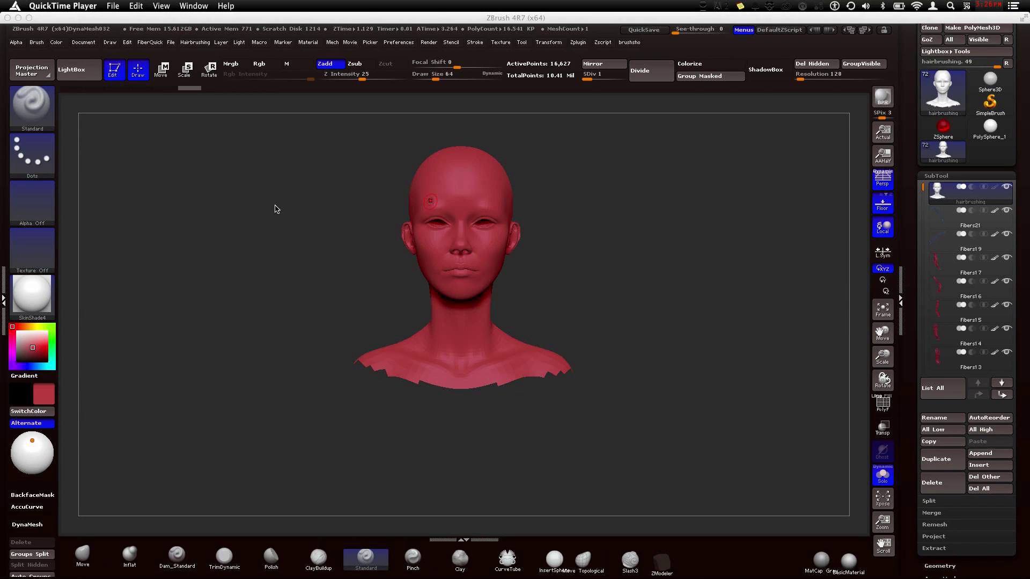
- Frame the head in a three-quarter view, toggling the PolyF wireframe on and off
click(707, 250)
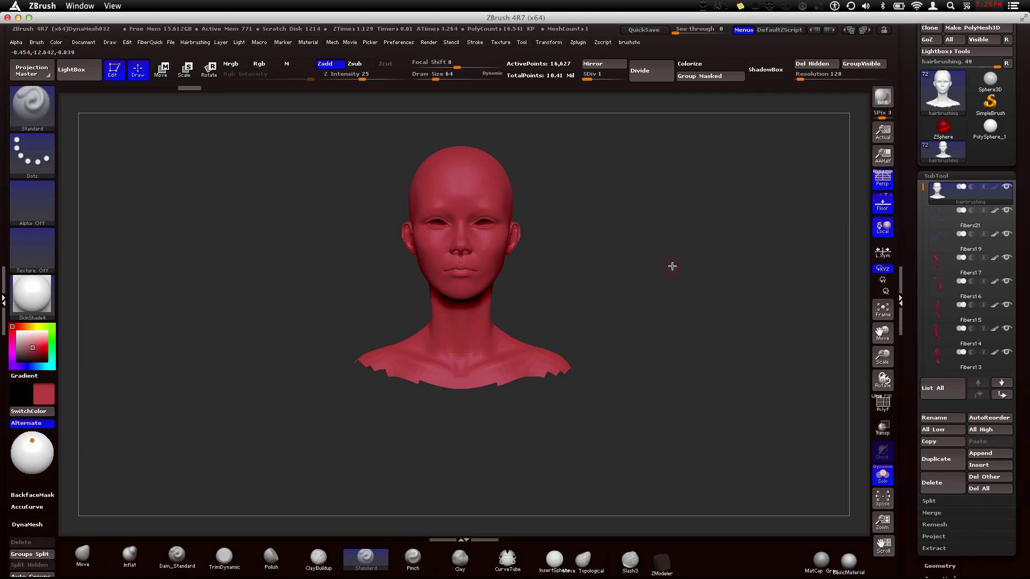
mouse_move(677, 265)
mouse_down()
mouse_move(621, 248)
mouse_move(641, 224)
mouse_up()
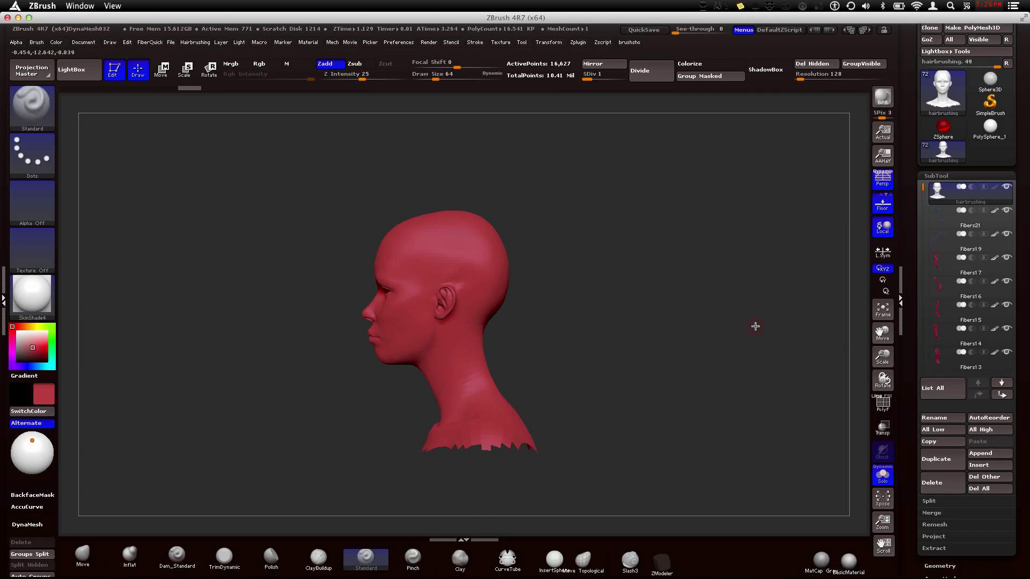
click(878, 404)
alt+drag(759, 358, 674, 317)
alt+drag(722, 289, 413, 216)
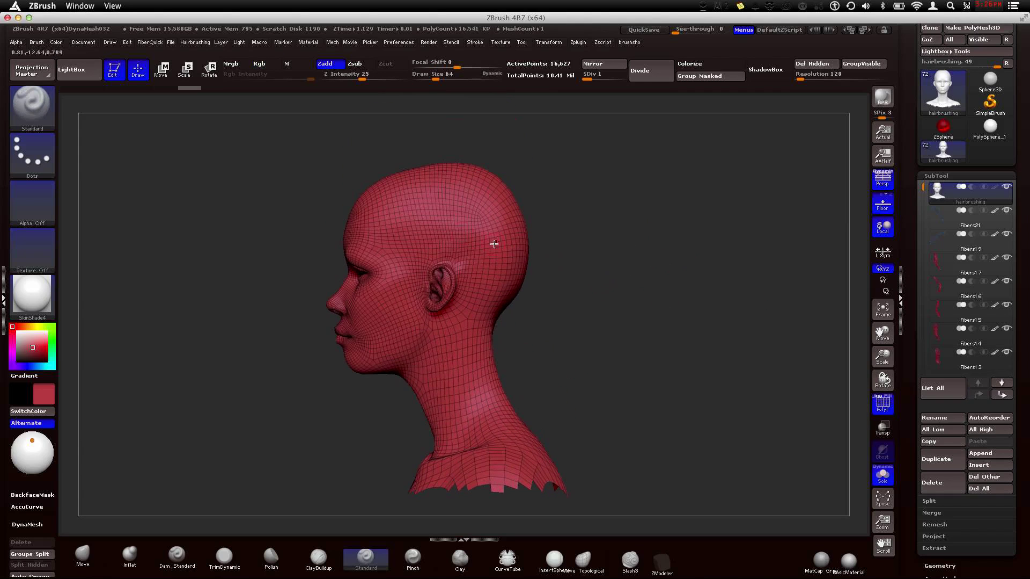
drag(581, 232, 634, 258)
key(shift+f)
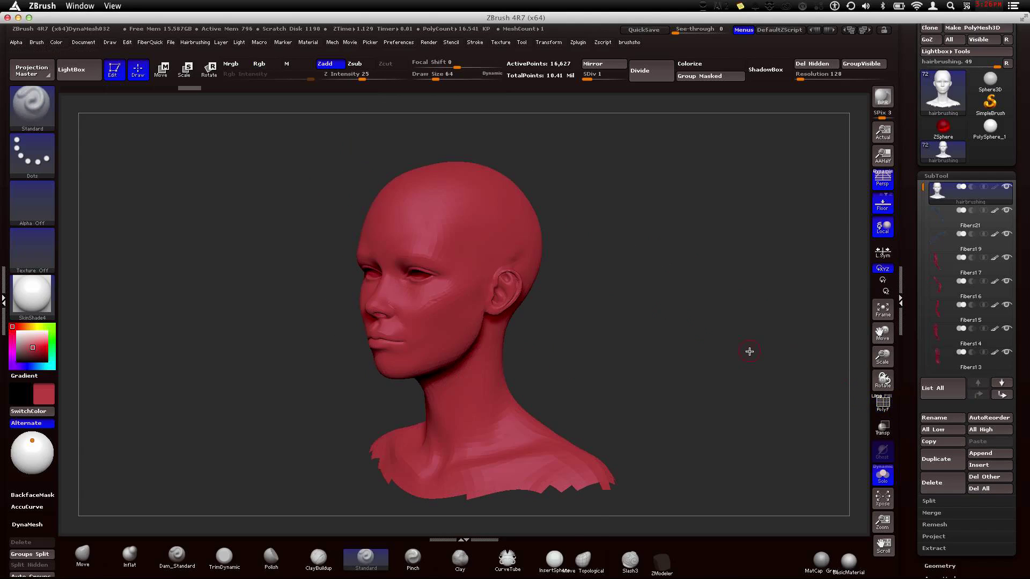
alt+drag(679, 322, 560, 299)
- Paint a MaskPen band from the ear up over the scalp, then clear it
key(ctrl)
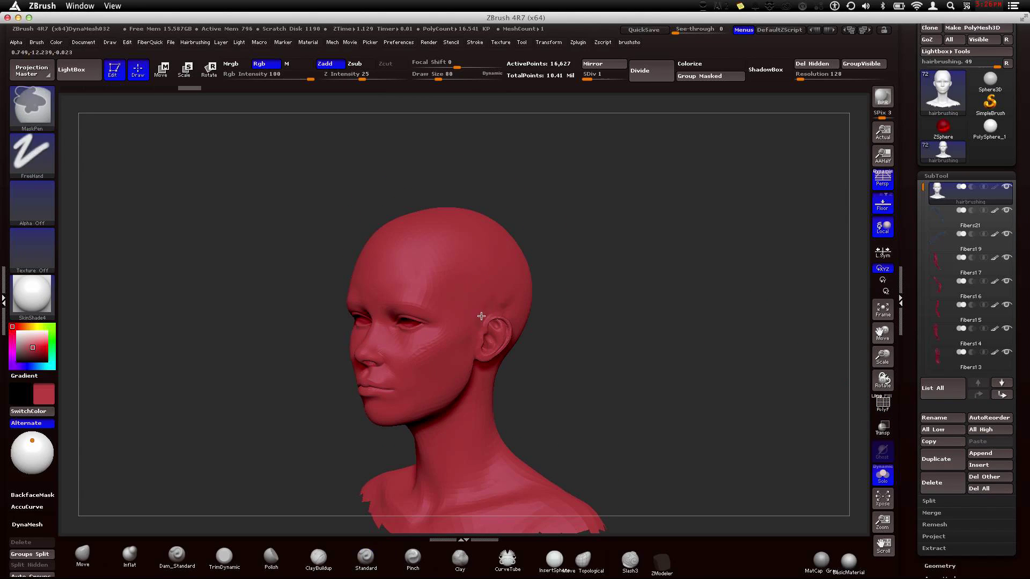
mouse_move(488, 302)
ctrl+mouse_down()
mouse_move(460, 272)
mouse_move(456, 242)
mouse_move(427, 219)
ctrl+mouse_up()
drag(660, 258, 625, 261)
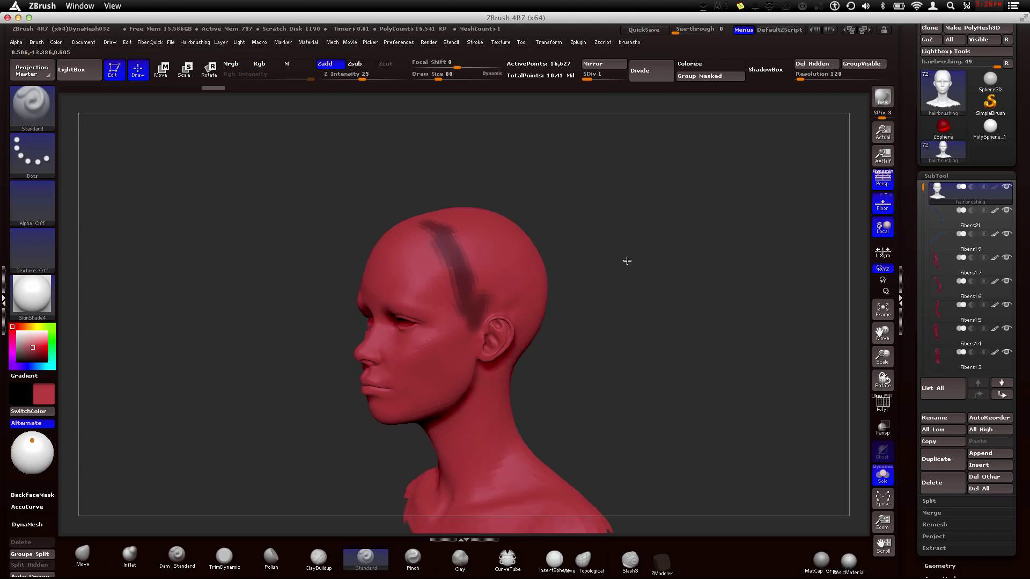
ctrl+drag(478, 301, 531, 303)
drag(637, 338, 533, 332)
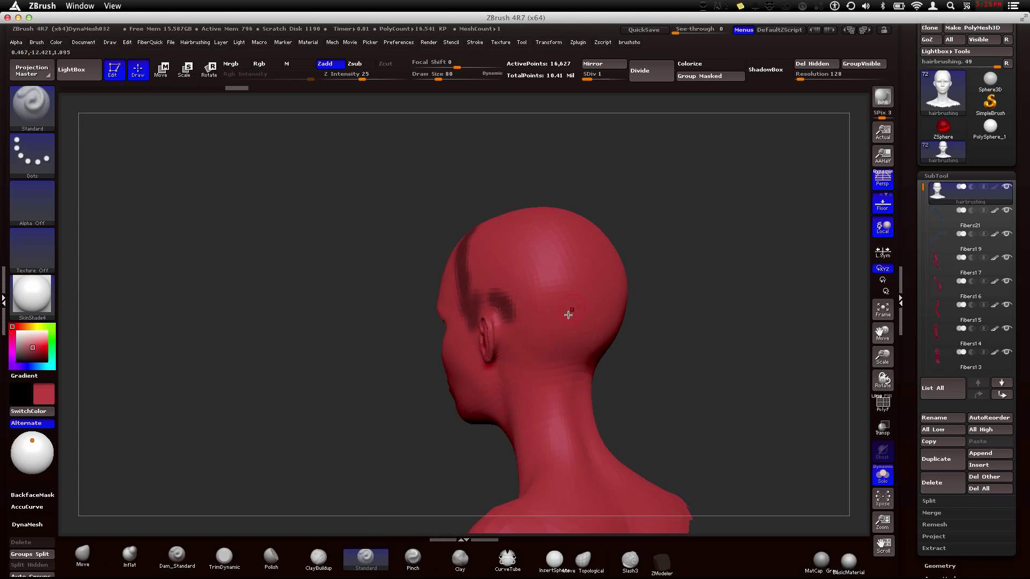
mouse_move(691, 355)
mouse_down()
mouse_move(657, 329)
mouse_move(646, 352)
mouse_move(568, 267)
mouse_up()
key(ctrl)
key(ctrl)
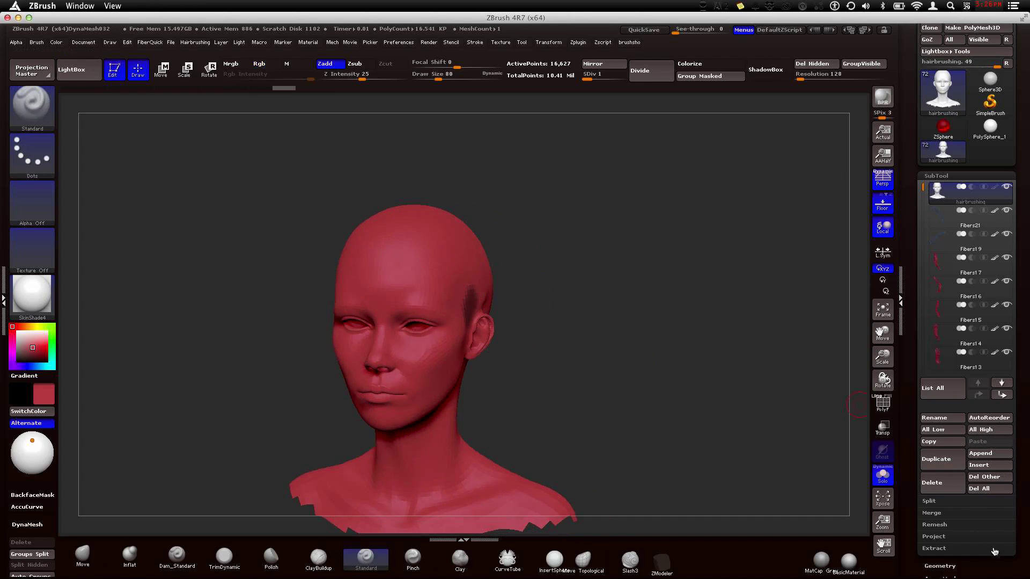
- Open the SubTool Extract settings and smooth away the dark mask patch by the ear
click(934, 548)
drag(509, 249, 621, 324)
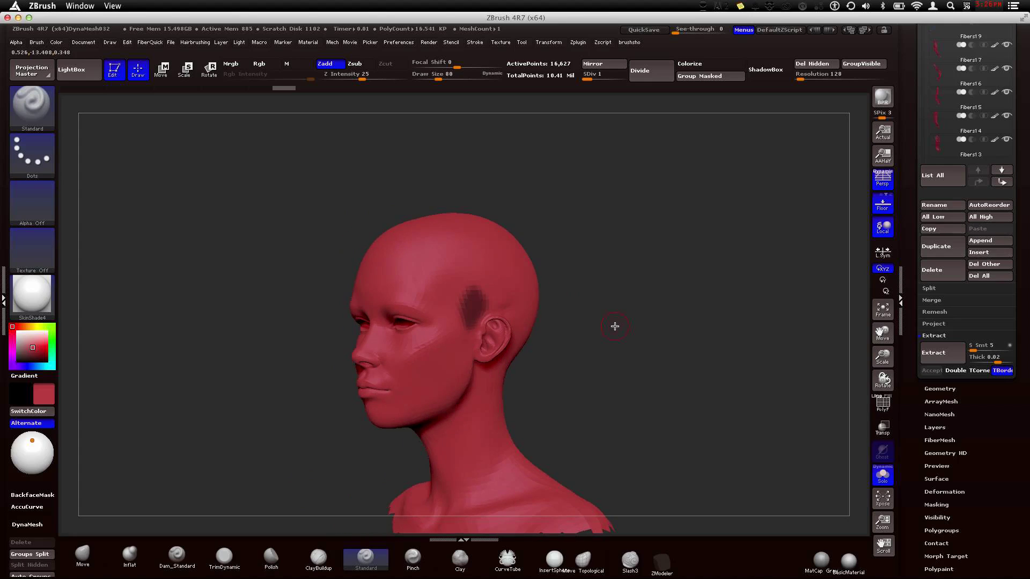
mouse_move(581, 281)
shift+mouse_down()
mouse_move(588, 329)
mouse_move(610, 315)
shift+mouse_up()
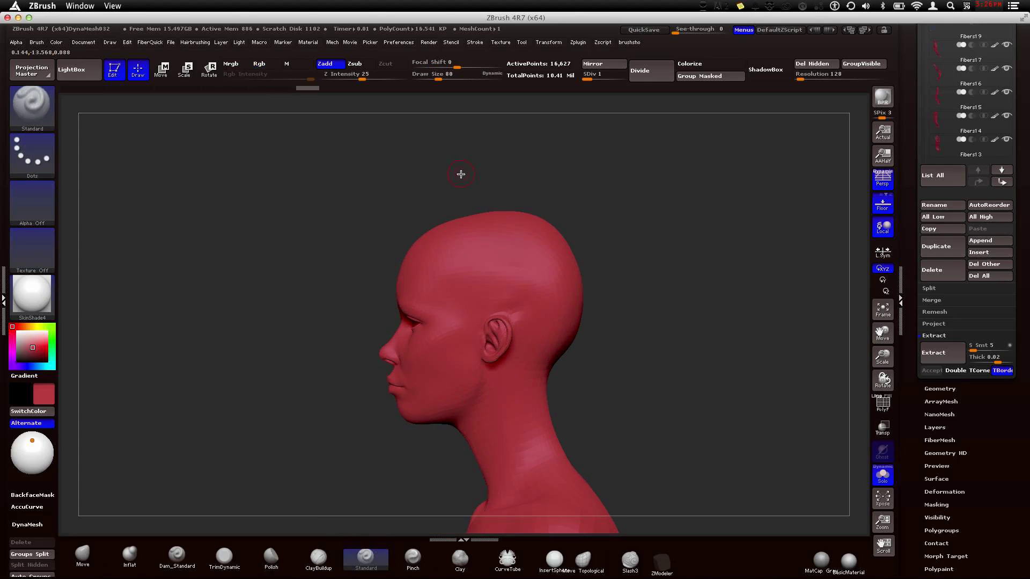
- Lasso-hide the back of the head, then show the wireframe and reveal the whole head
key(ctrl+shift)
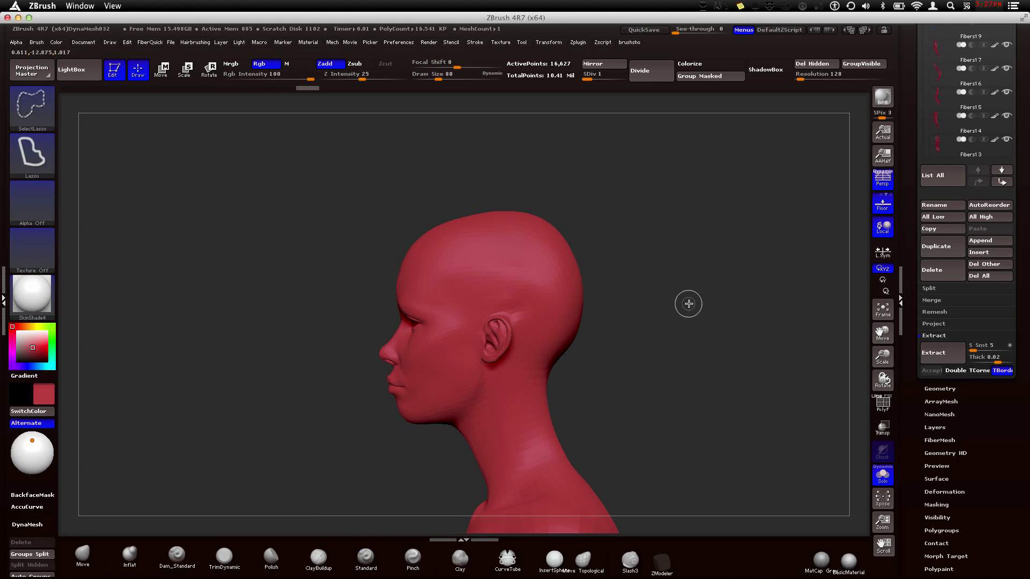
mouse_move(686, 303)
ctrl+shift+mouse_down()
mouse_move(612, 375)
mouse_move(529, 373)
mouse_move(504, 312)
mouse_move(485, 312)
mouse_move(465, 332)
mouse_move(449, 300)
mouse_move(404, 299)
mouse_move(382, 190)
mouse_move(751, 199)
ctrl+shift+mouse_up()
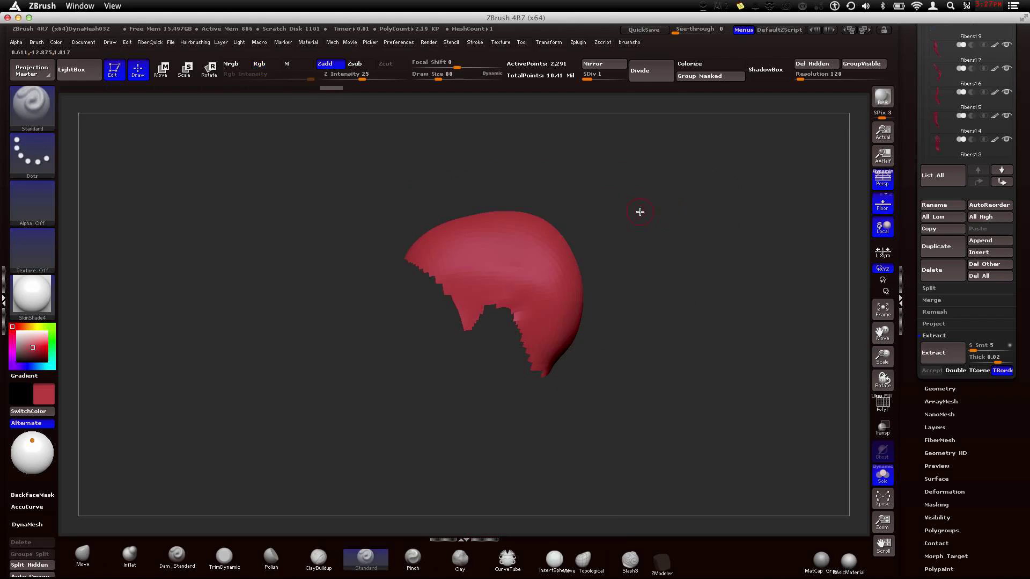
mouse_move(639, 192)
mouse_down()
mouse_move(680, 193)
mouse_move(644, 196)
mouse_up()
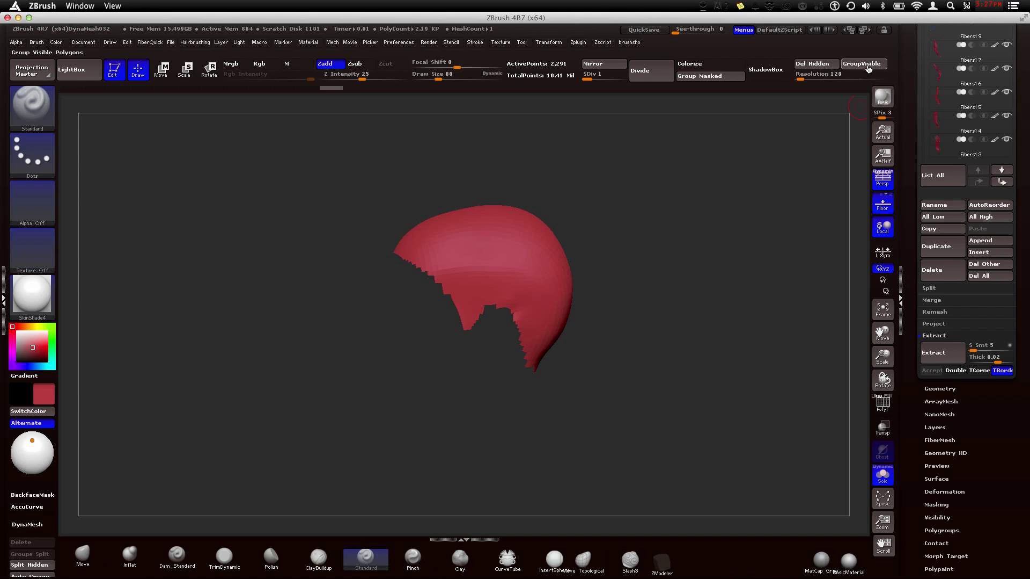
click(884, 404)
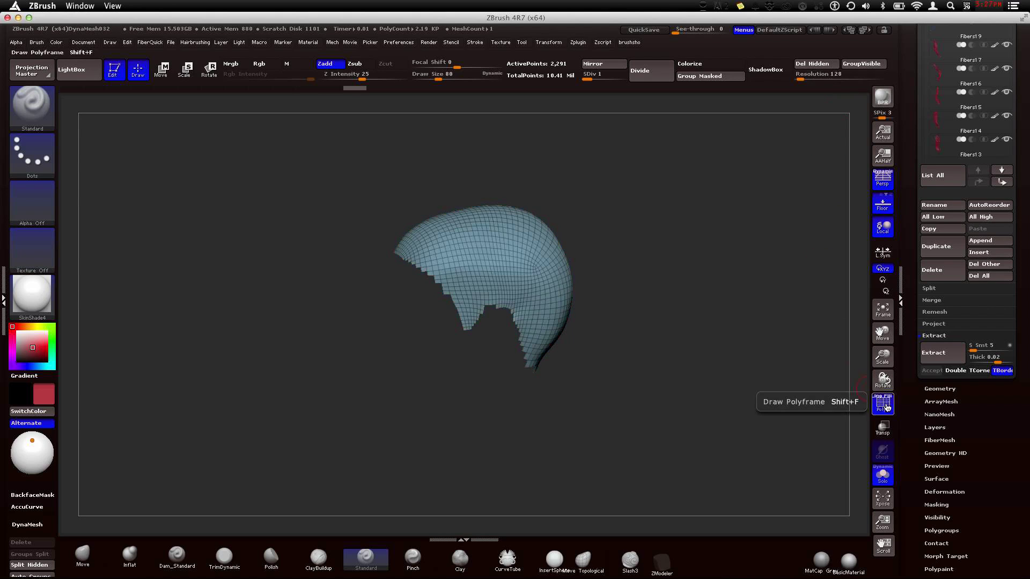
ctrl+shift+click(700, 241)
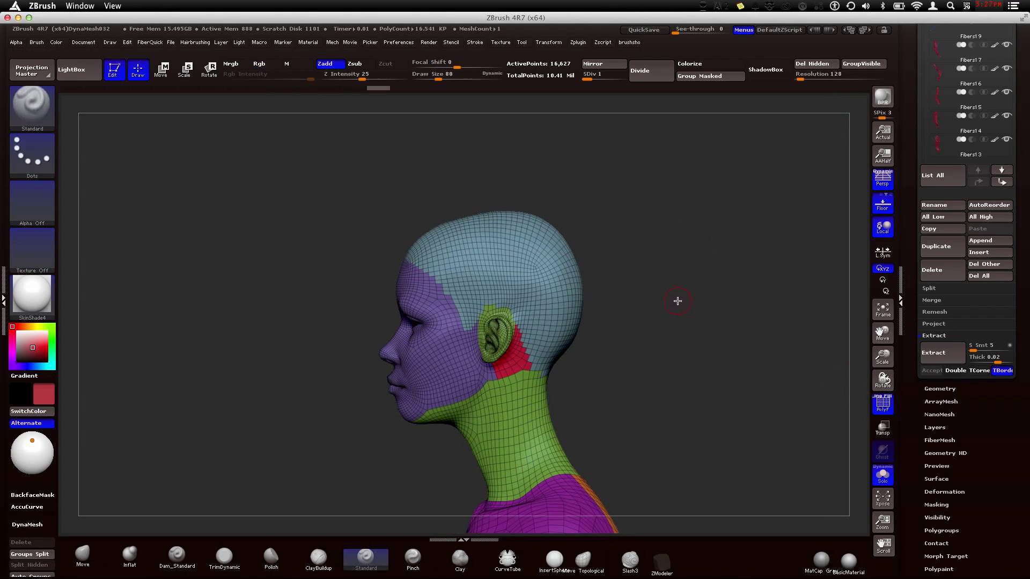
mouse_move(684, 306)
mouse_down()
mouse_move(669, 318)
mouse_move(628, 289)
mouse_move(731, 297)
mouse_move(629, 261)
mouse_move(649, 268)
mouse_move(543, 284)
mouse_up()
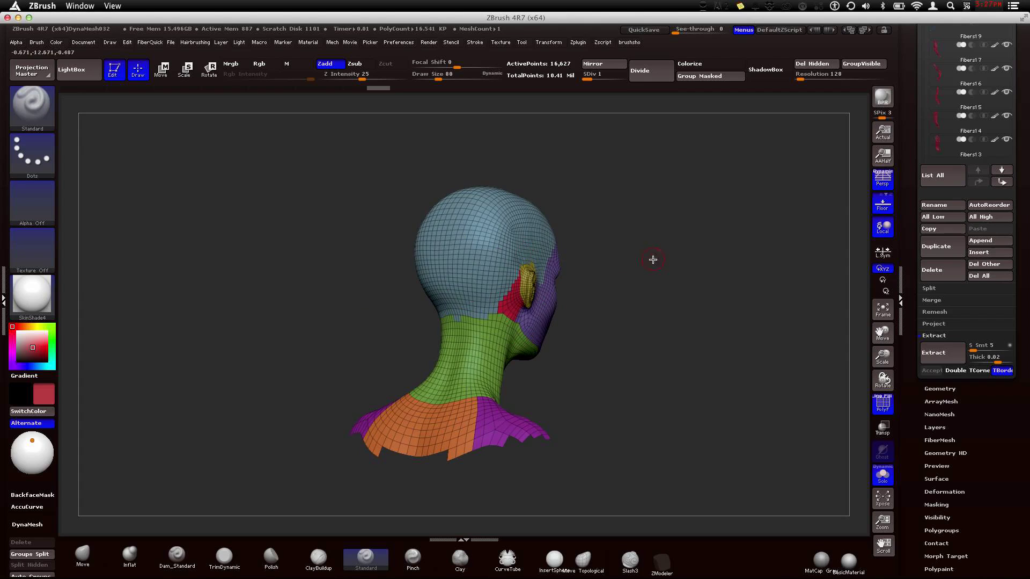
drag(676, 266, 627, 344)
- Isolate the blue scalp polygroup and lasso-hide one half of the cap from the back
ctrl+shift+click(526, 245)
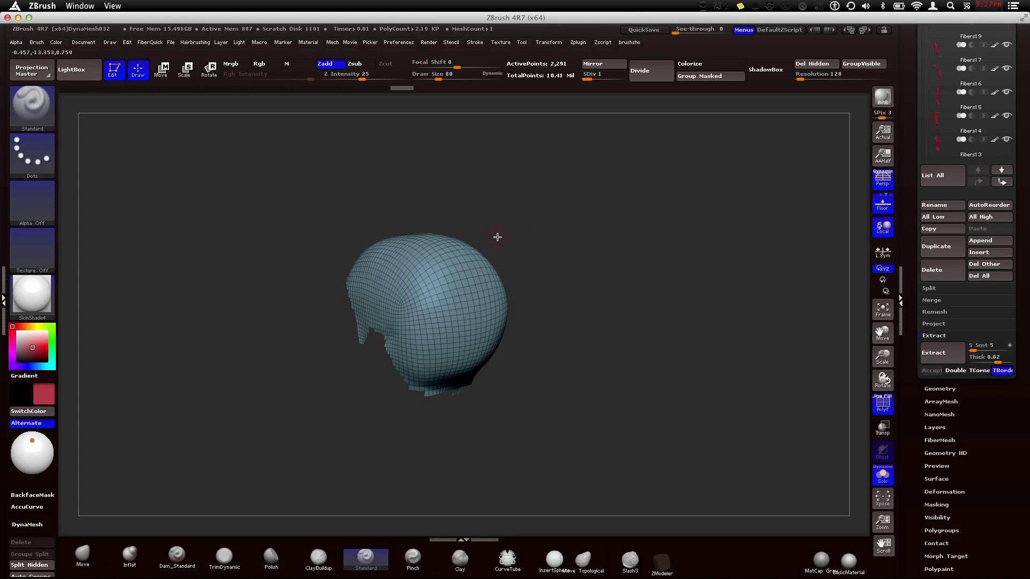
mouse_move(543, 316)
mouse_down()
mouse_move(565, 313)
mouse_move(301, 345)
mouse_up()
key(ctrl+shift)
drag(442, 304, 408, 307)
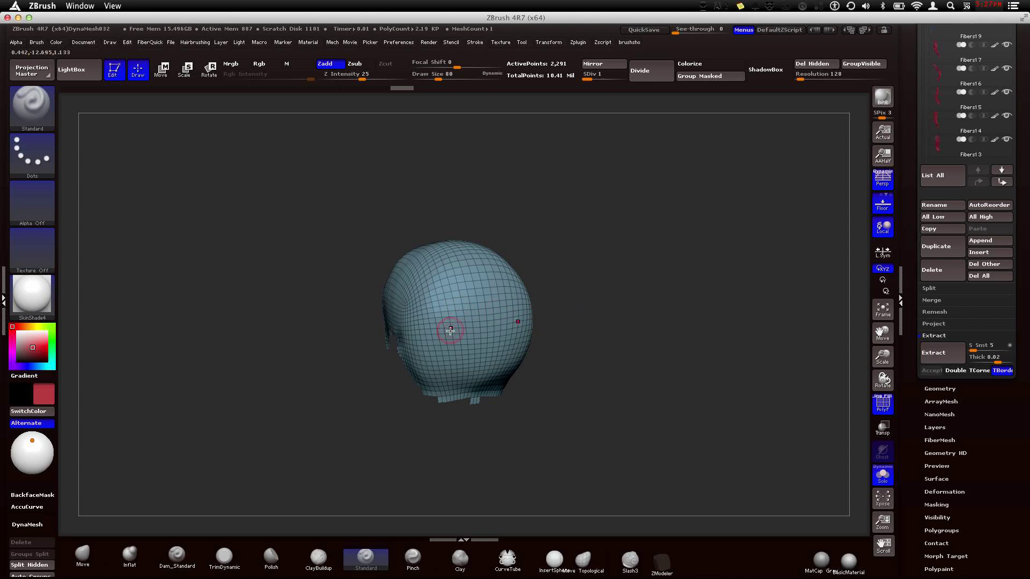
drag(571, 320, 598, 306)
key(ctrl+shift)
mouse_move(319, 210)
ctrl+shift+mouse_down()
mouse_move(482, 218)
mouse_move(484, 382)
mouse_move(472, 431)
mouse_move(269, 398)
mouse_move(260, 385)
ctrl+shift+mouse_up()
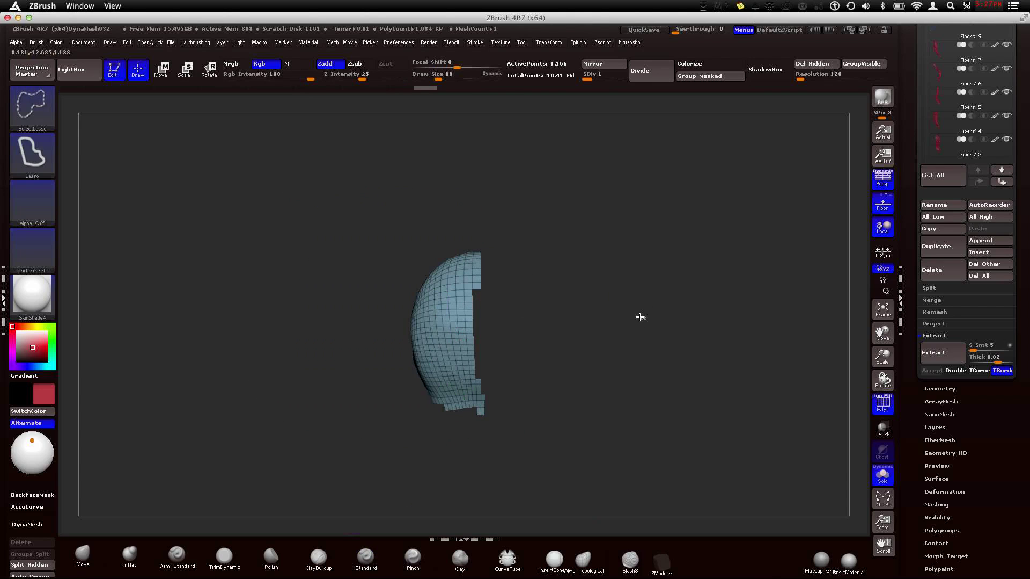
- Reveal the head, re-isolate the blue scalp group and lasso-hide half of it
ctrl+shift+click(642, 317)
ctrl+alt+shift+click(490, 297)
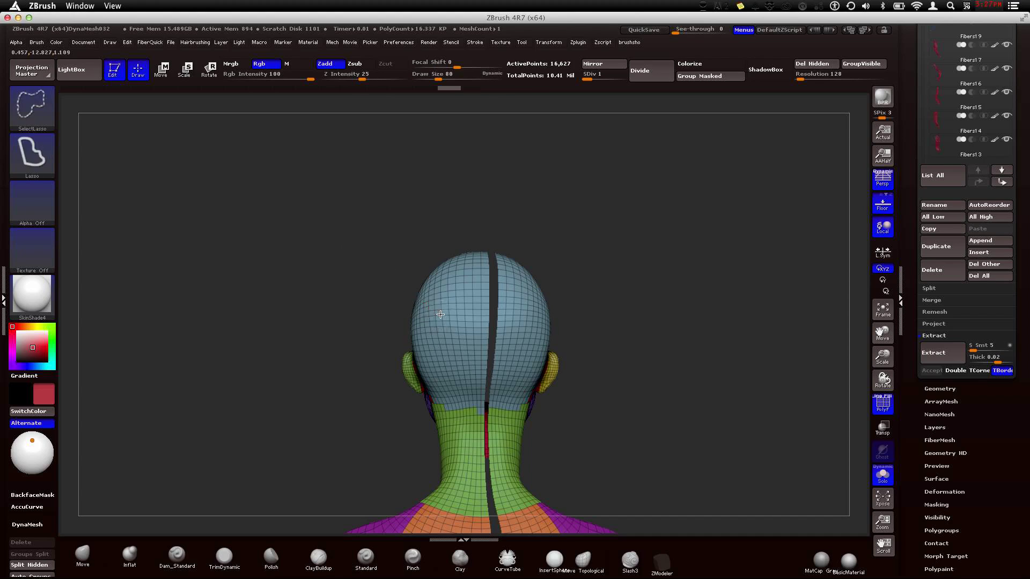
ctrl+alt+shift+click(442, 313)
ctrl+shift+click(698, 278)
ctrl+shift+click(491, 319)
mouse_move(334, 216)
ctrl+shift+mouse_down()
mouse_move(429, 200)
mouse_move(471, 219)
mouse_move(482, 419)
mouse_move(429, 439)
mouse_move(242, 406)
ctrl+shift+mouse_up()
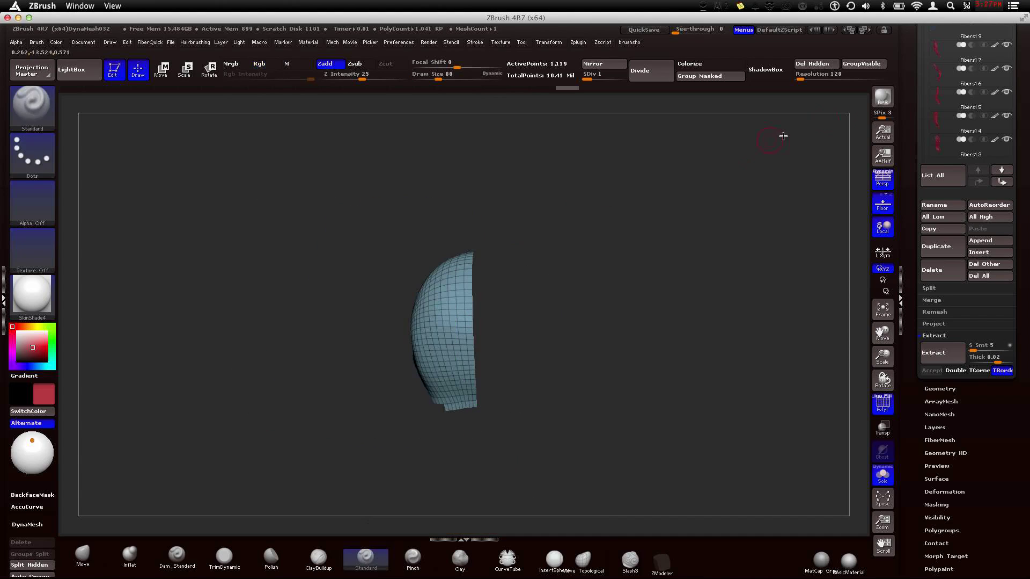
- Make the visible pieces new red and magenta polygroups with GroupVisible, then reveal the head
click(864, 65)
mouse_move(570, 236)
mouse_down()
mouse_move(586, 249)
mouse_move(394, 360)
mouse_move(527, 281)
mouse_move(497, 428)
mouse_move(394, 437)
mouse_up()
click(864, 65)
ctrl+shift+click(735, 183)
mouse_move(732, 191)
mouse_down()
mouse_move(669, 228)
mouse_move(617, 234)
mouse_move(566, 285)
mouse_up()
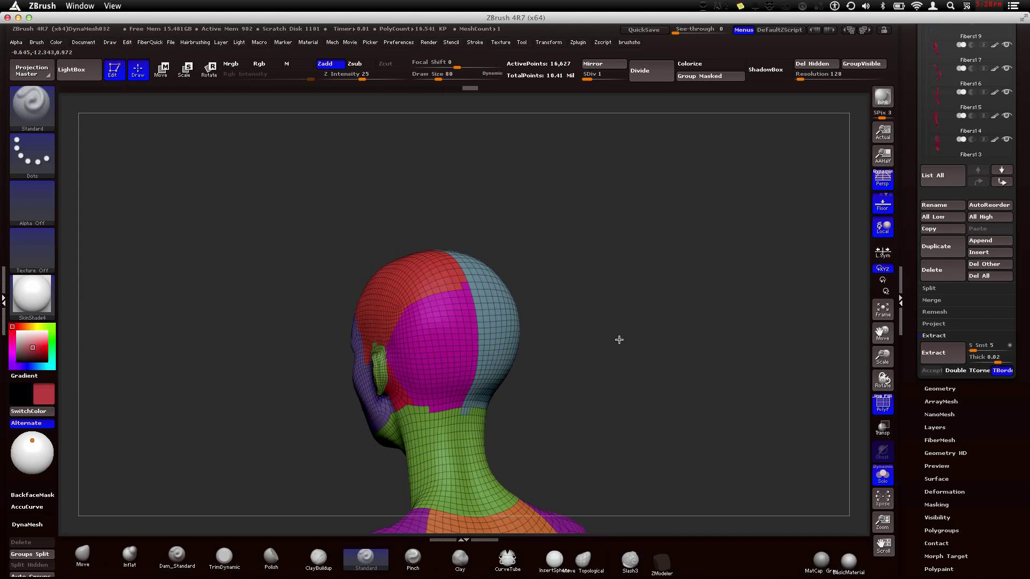
drag(626, 327, 385, 390)
- Isolate the red polygroup piece by the ear, hide the region behind it, then reveal the head
ctrl+shift+click(386, 390)
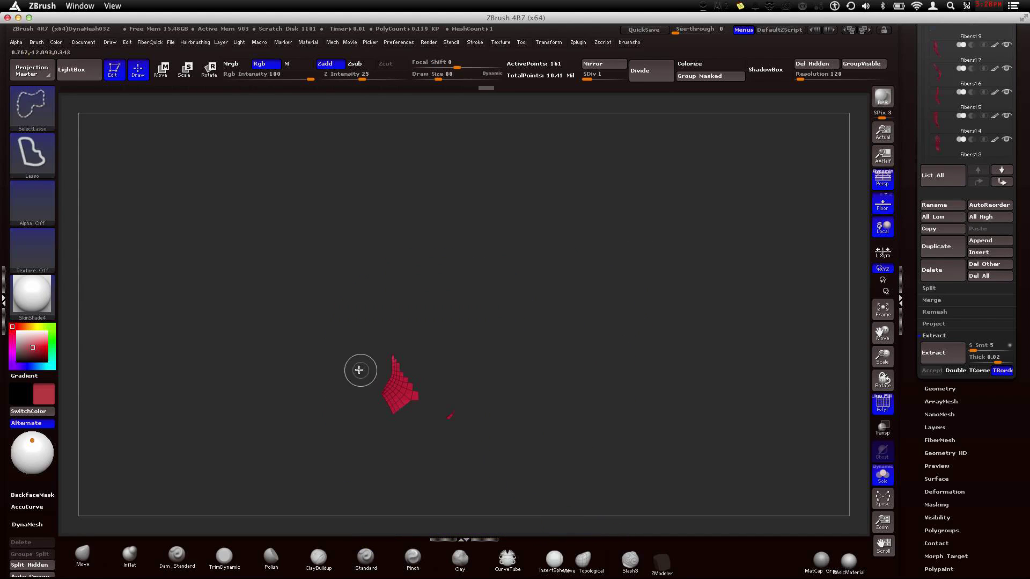
ctrl+alt+shift+drag(337, 359, 472, 322)
ctrl+alt+shift+drag(612, 298, 594, 317)
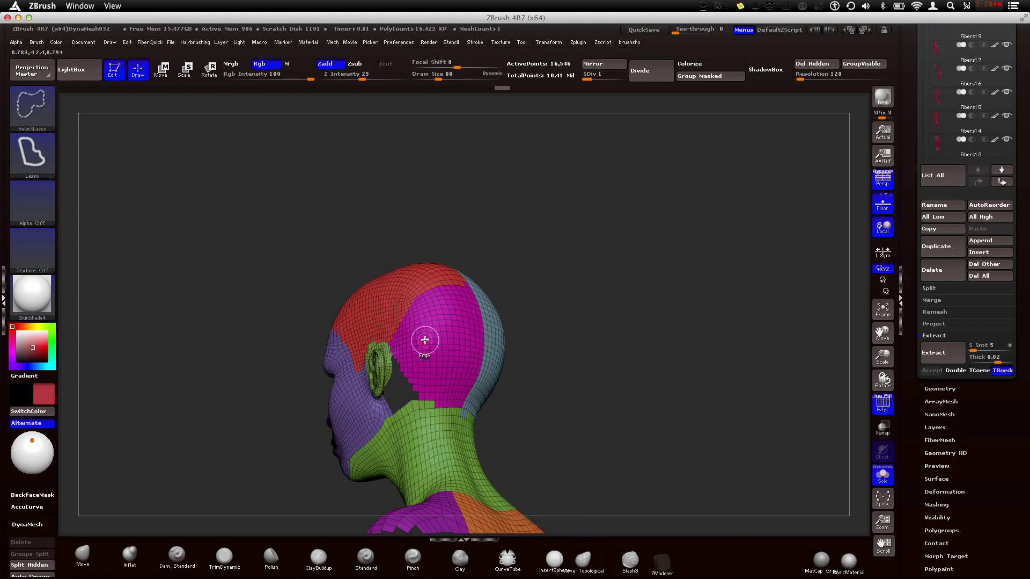
ctrl+shift+click(570, 343)
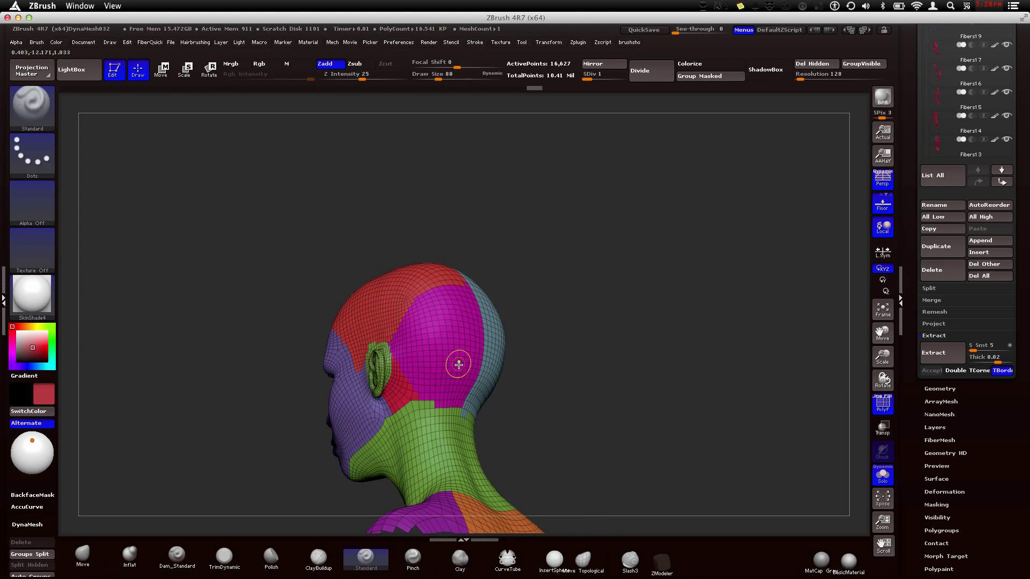
key(ctrl+z)
mouse_move(617, 231)
ctrl+shift+mouse_down()
mouse_move(651, 333)
mouse_move(586, 344)
ctrl+shift+mouse_up()
click(812, 63)
ctrl+shift+click(675, 227)
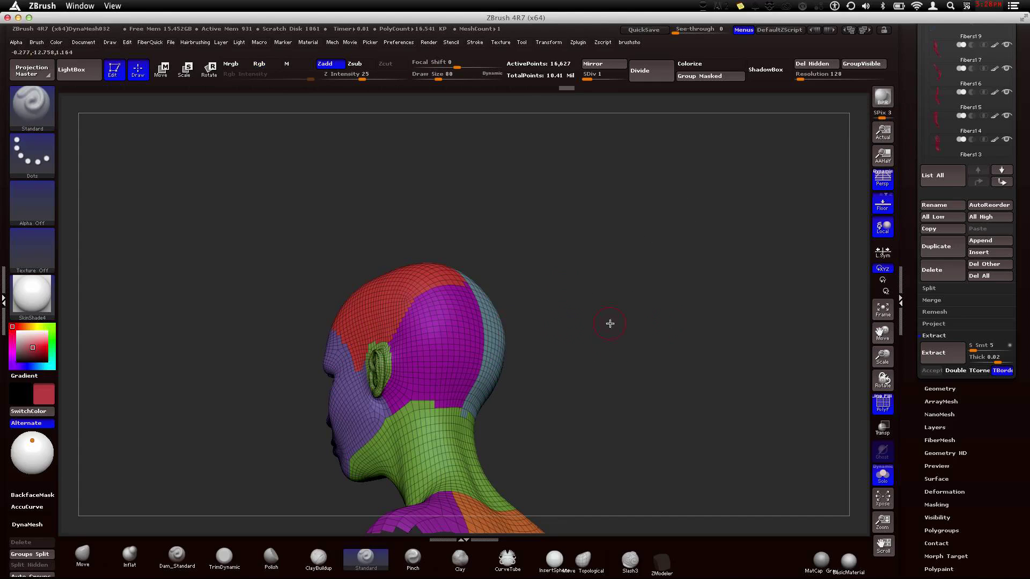
- Isolate the blue scalp polygroup and lasso-hide wedges along the cap's edge
mouse_move(642, 319)
mouse_down()
mouse_move(629, 360)
mouse_move(573, 357)
mouse_move(557, 276)
mouse_move(655, 285)
mouse_move(561, 283)
mouse_move(644, 288)
mouse_move(635, 267)
mouse_up()
ctrl+shift+click(437, 297)
drag(492, 306, 488, 339)
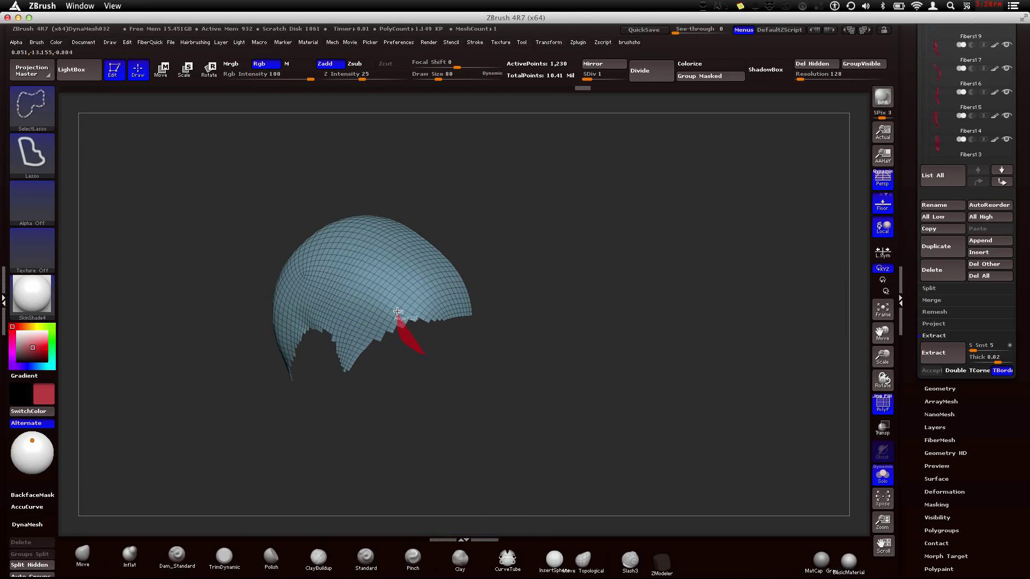
mouse_move(398, 290)
ctrl+alt+shift+mouse_down()
mouse_move(434, 243)
mouse_move(477, 232)
mouse_move(576, 275)
mouse_move(568, 354)
ctrl+alt+shift+mouse_up()
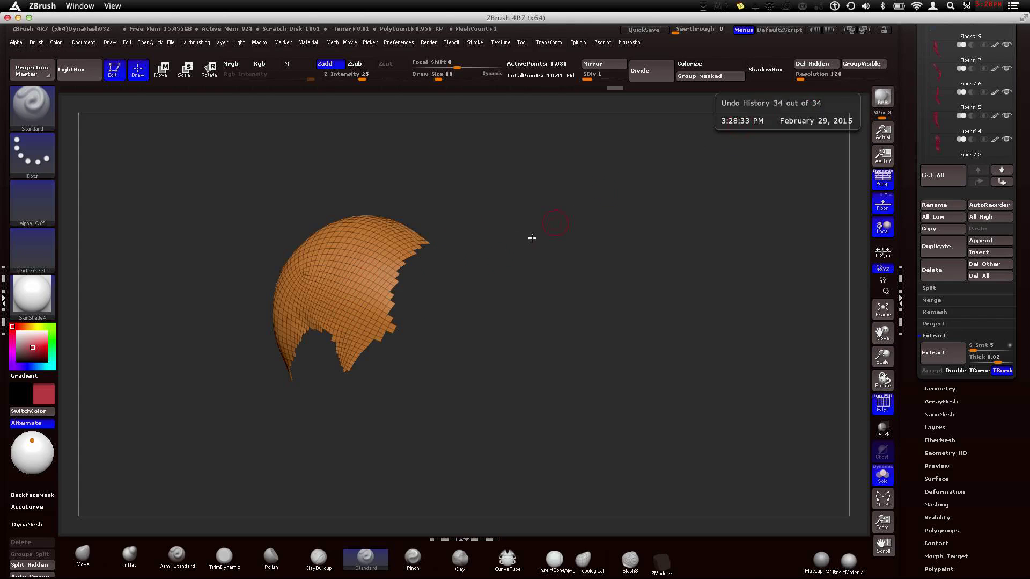
mouse_move(517, 244)
mouse_down()
mouse_move(431, 353)
mouse_move(351, 413)
mouse_move(307, 402)
mouse_move(297, 380)
mouse_move(307, 340)
mouse_move(374, 288)
mouse_up()
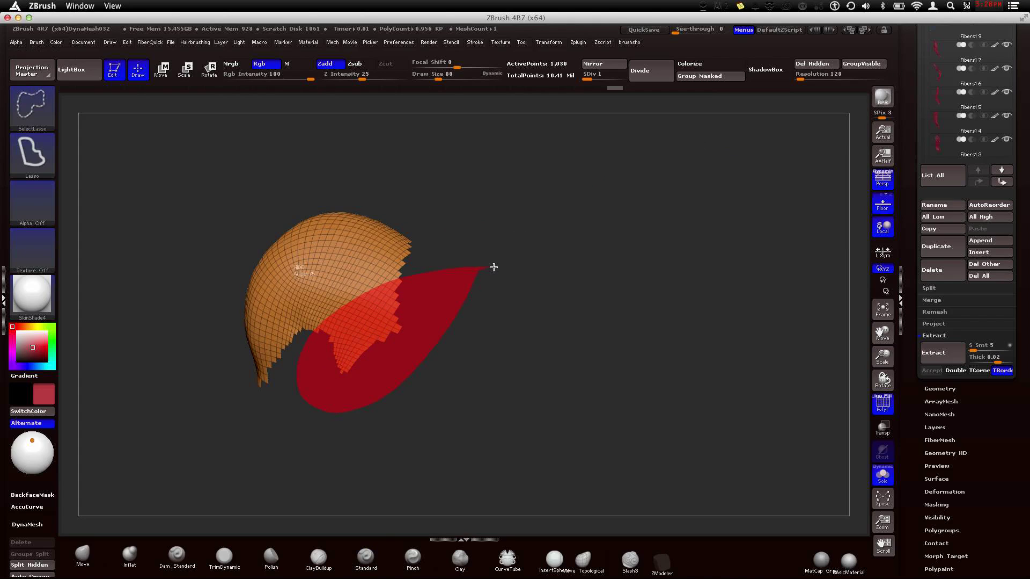
ctrl+alt+shift+drag(494, 267, 494, 267)
click(880, 64)
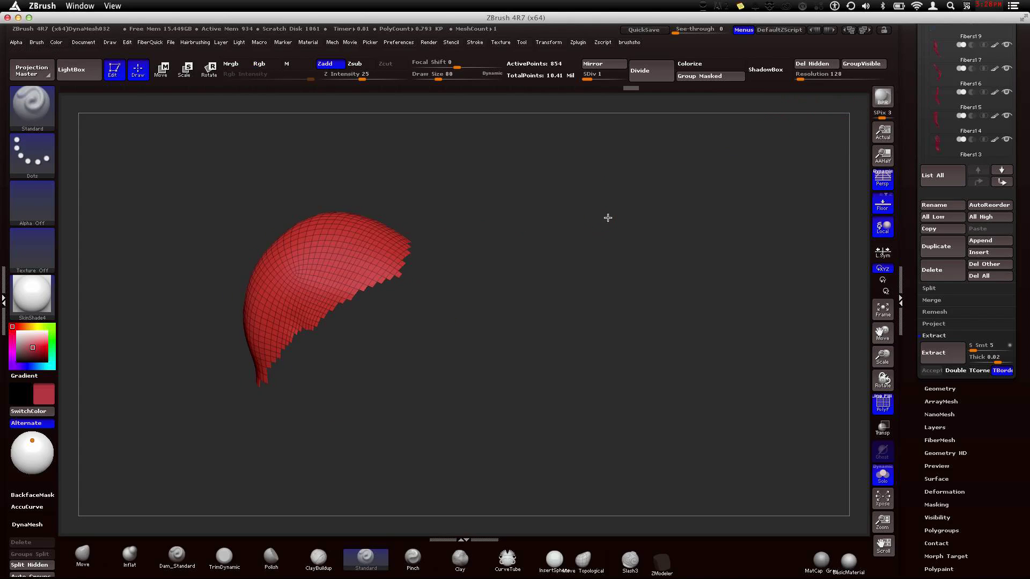
- Hide the right half of the patch, then show the whole head in side view
mouse_move(612, 217)
mouse_down()
mouse_move(529, 271)
mouse_move(476, 260)
mouse_move(333, 345)
mouse_move(328, 227)
mouse_move(416, 162)
mouse_up()
click(869, 64)
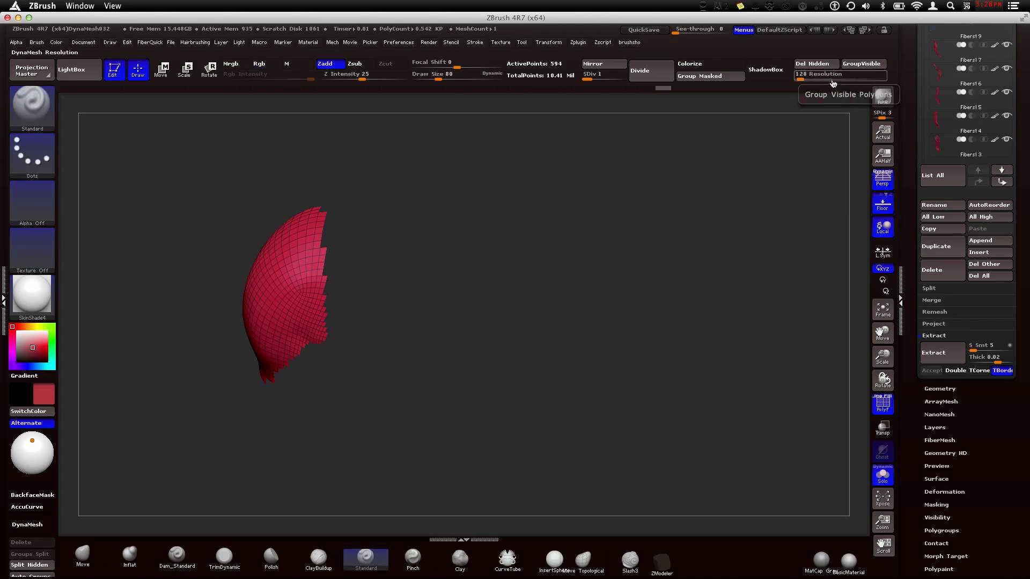
ctrl+shift+click(655, 251)
mouse_move(655, 251)
mouse_down()
mouse_move(623, 246)
mouse_move(631, 235)
mouse_move(538, 219)
mouse_move(610, 233)
mouse_move(573, 276)
mouse_move(538, 243)
mouse_up()
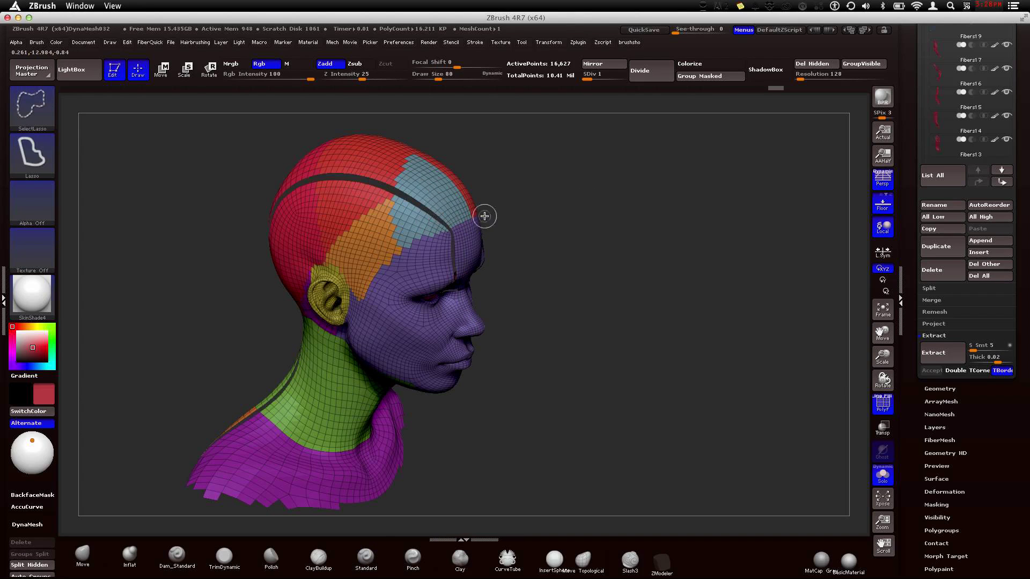
- Isolate the blue crown patch, then reveal the full head and pick the select brush (B, S, T)
ctrl+shift+click(460, 209)
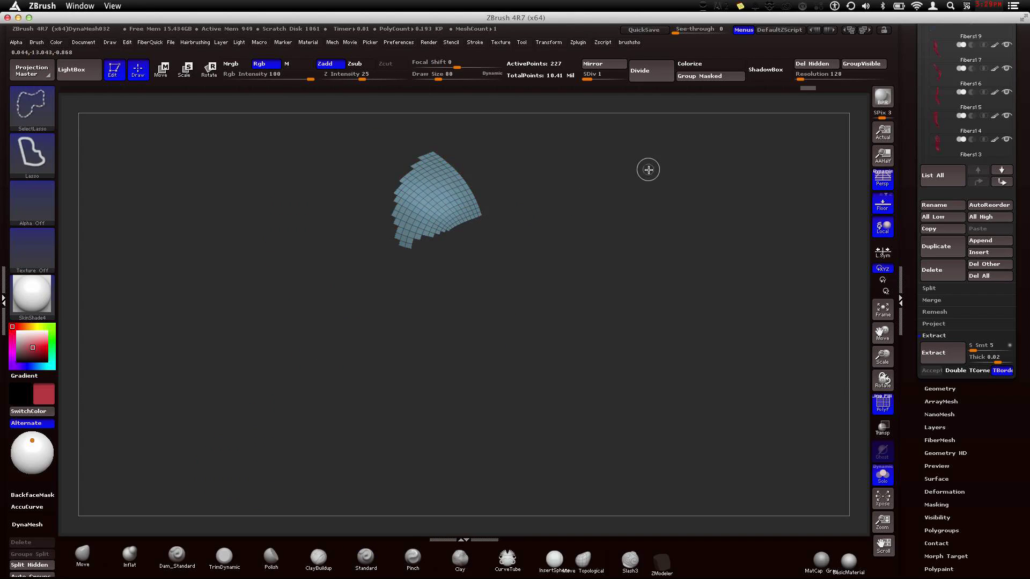
mouse_move(665, 216)
ctrl+shift+mouse_down()
mouse_move(750, 168)
mouse_move(732, 175)
ctrl+shift+mouse_up()
key(b)
key(s)
key(t)
mouse_move(565, 179)
mouse_down()
mouse_move(459, 239)
mouse_move(701, 203)
mouse_move(644, 227)
mouse_move(441, 232)
mouse_up()
- Hide the red crown and purple top polygroups, restoring a polygon loop hidden by mistake
ctrl+alt+shift+click(442, 232)
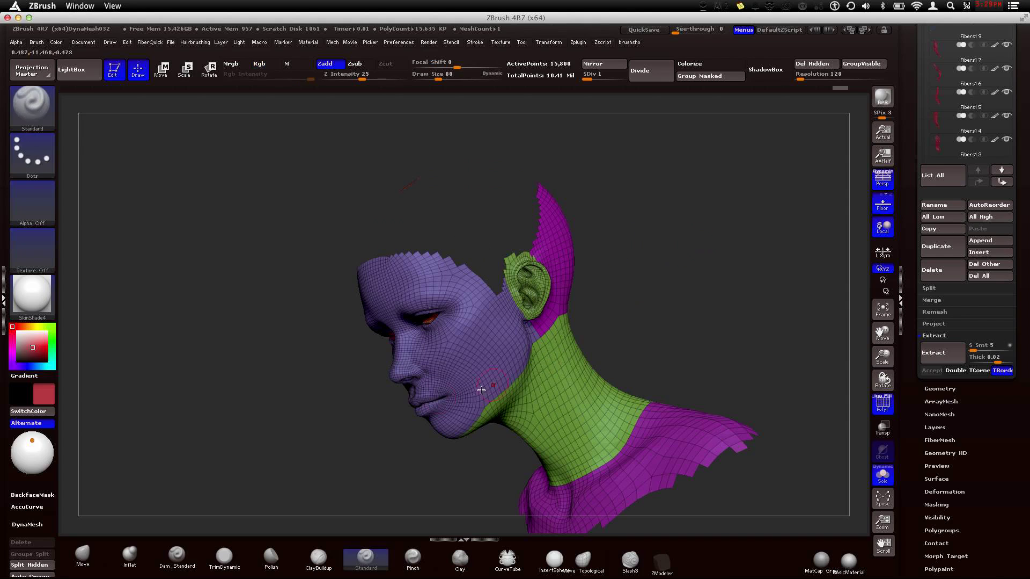
mouse_move(666, 366)
mouse_down()
mouse_move(700, 312)
mouse_move(559, 250)
mouse_up()
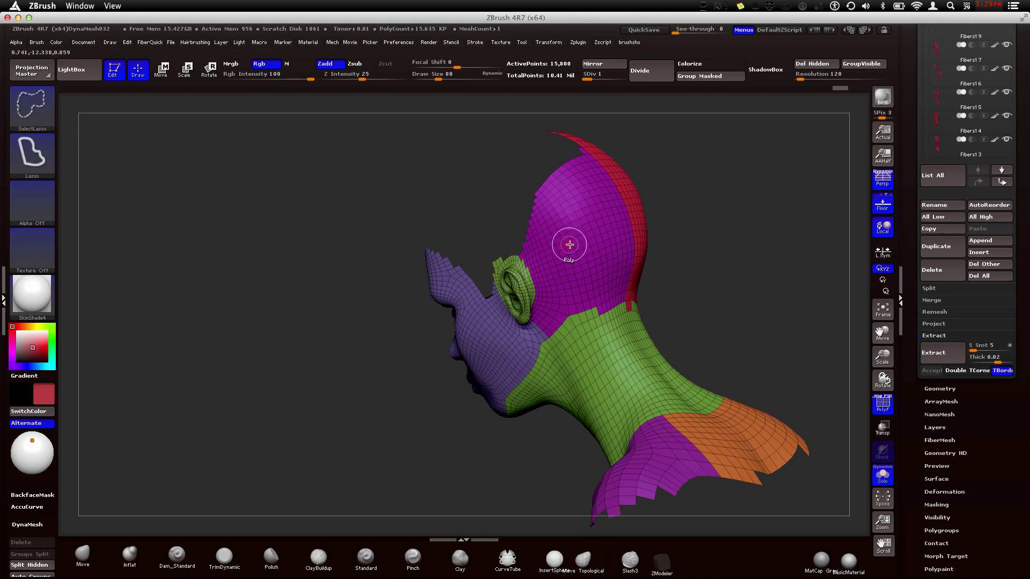
ctrl+shift+click(570, 244)
drag(757, 231, 652, 223)
ctrl+shift+click(653, 223)
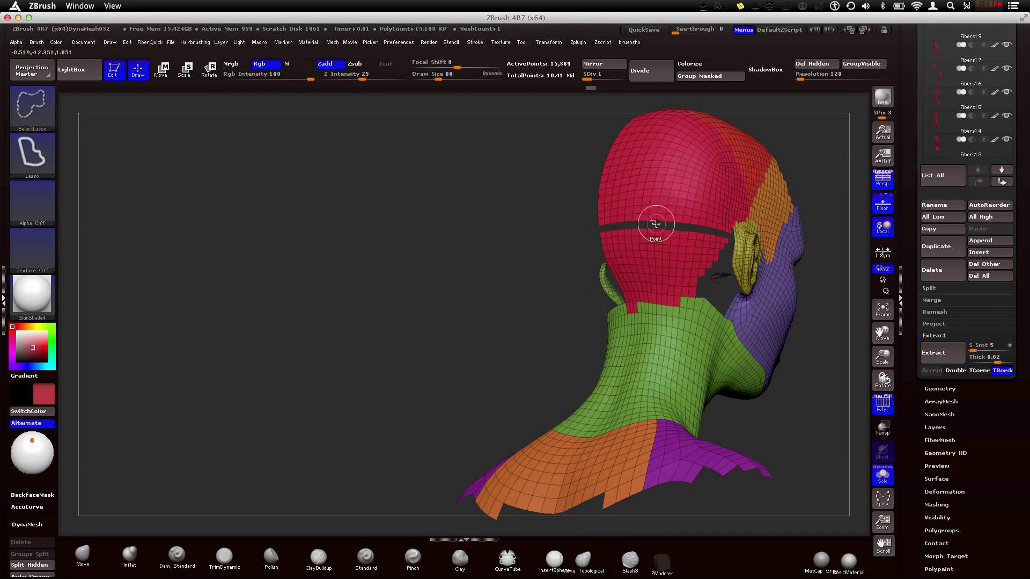
ctrl+shift+click(561, 216)
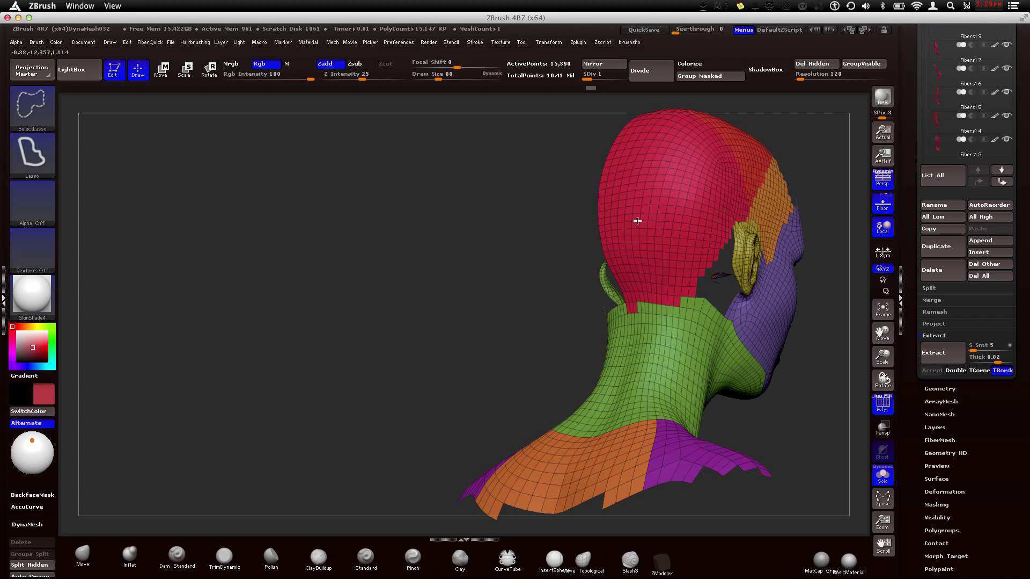
key(b)
key(s)
key(t)
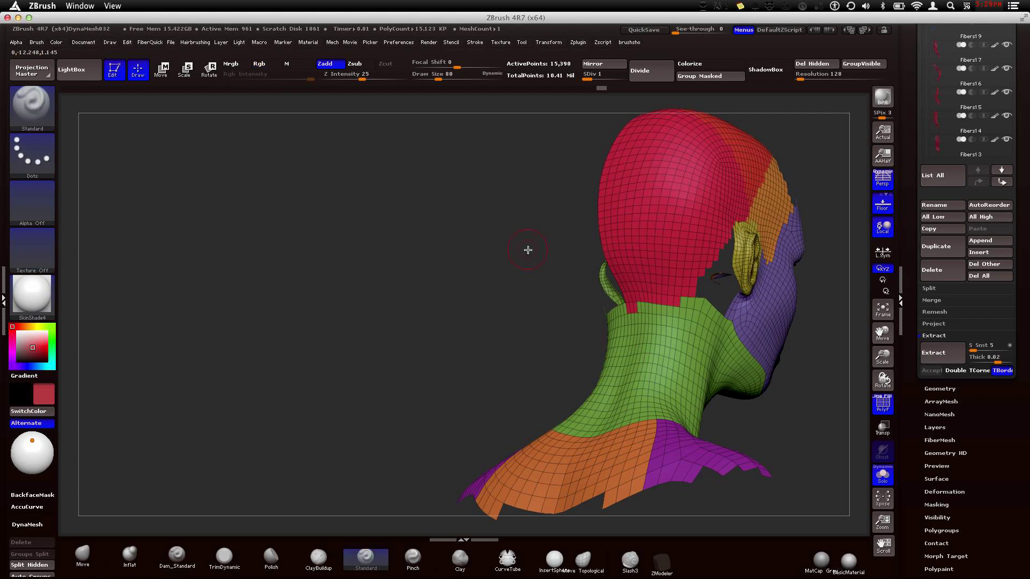
- Hide the face, neck and surrounding polygroups, then invert visibility to keep only the hair shell
alt+drag(486, 250, 320, 351)
ctrl+alt+shift+drag(515, 288, 516, 289)
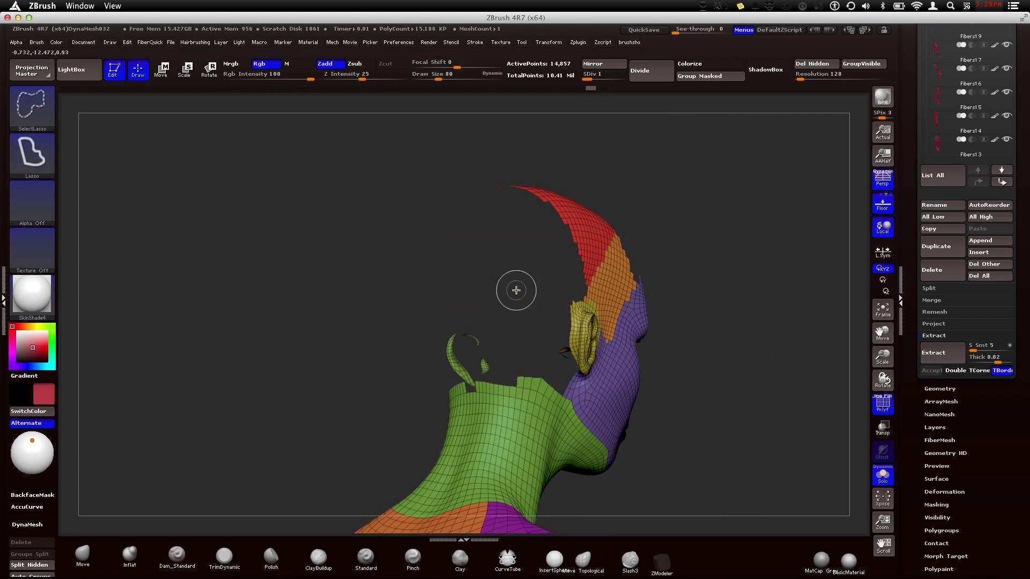
mouse_move(743, 260)
mouse_down()
mouse_move(681, 255)
mouse_move(585, 275)
mouse_up()
ctrl+shift+click(483, 296)
key(ctrl+z)
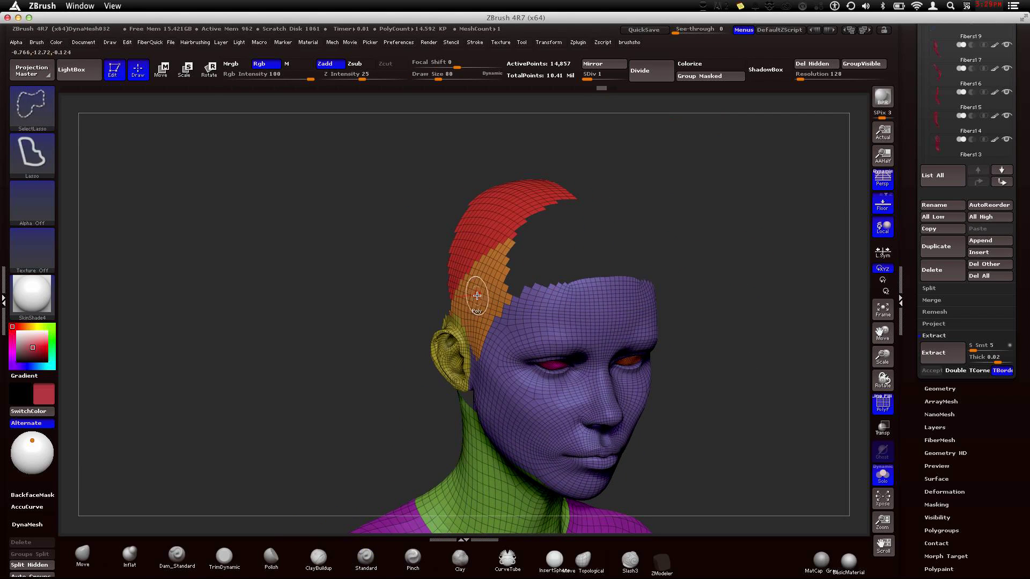
ctrl+shift+click(477, 295)
ctrl+shift+click(483, 225)
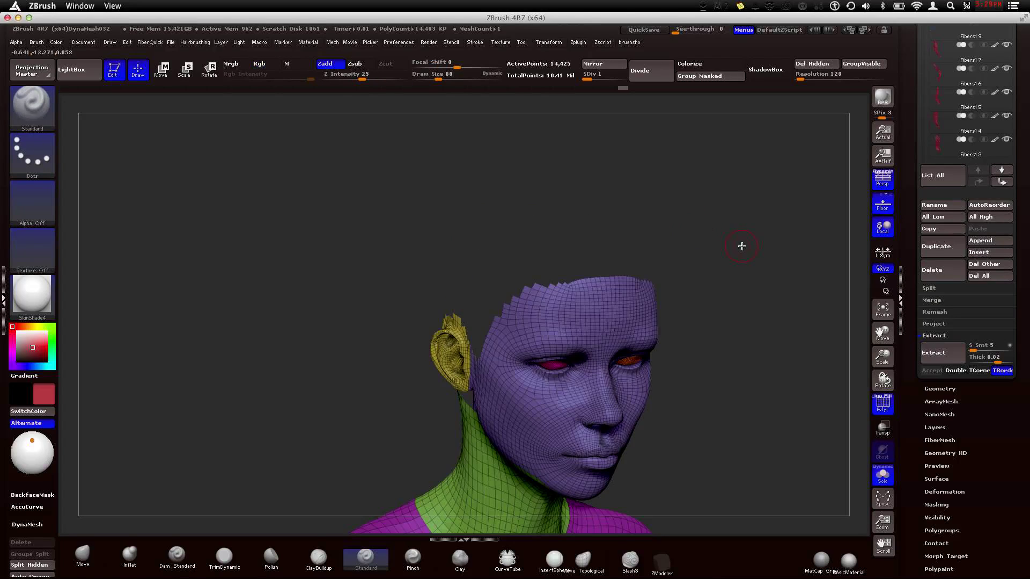
mouse_move(742, 246)
mouse_down()
mouse_move(655, 226)
mouse_move(617, 244)
mouse_move(651, 232)
mouse_move(595, 232)
mouse_up()
ctrl+shift+click(630, 255)
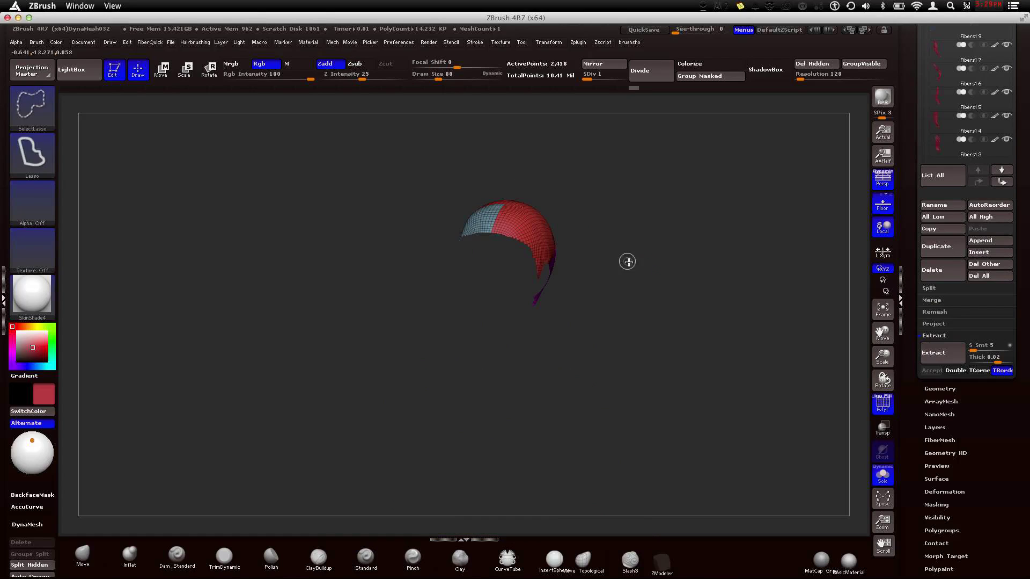
- Orbit around the isolated hair shell, then unhide the head, neck and shoulders and orbit the bust
drag(637, 262, 560, 265)
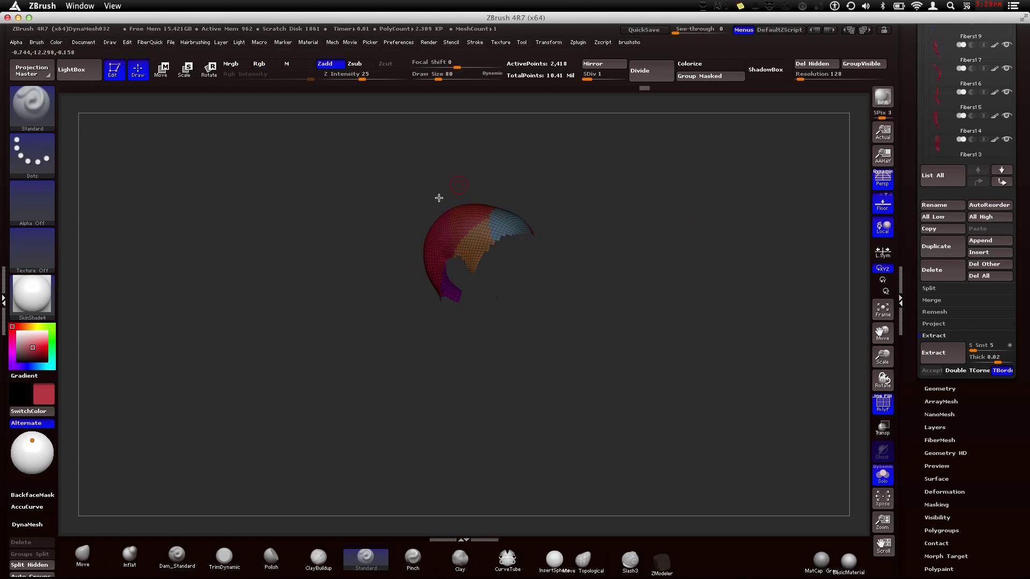
mouse_move(670, 239)
mouse_down()
mouse_move(642, 258)
mouse_move(645, 299)
mouse_move(596, 288)
mouse_move(617, 281)
mouse_up()
key(ctrl+shift)
ctrl+shift+click(661, 263)
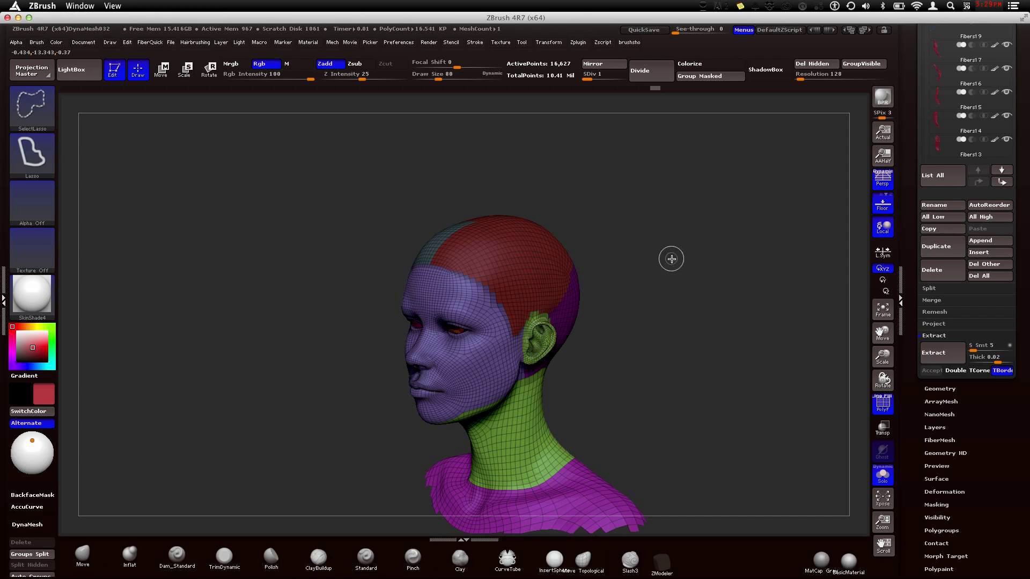
mouse_move(710, 313)
mouse_down()
mouse_move(695, 267)
mouse_move(670, 264)
mouse_up()
drag(487, 199, 442, 207)
drag(585, 214, 496, 180)
mouse_move(644, 259)
mouse_down()
mouse_move(612, 247)
mouse_move(644, 251)
mouse_up()
- In Tool > Masking, shrink the mask once and soften its edge, checking the profile
scroll(998, 380, down, 5)
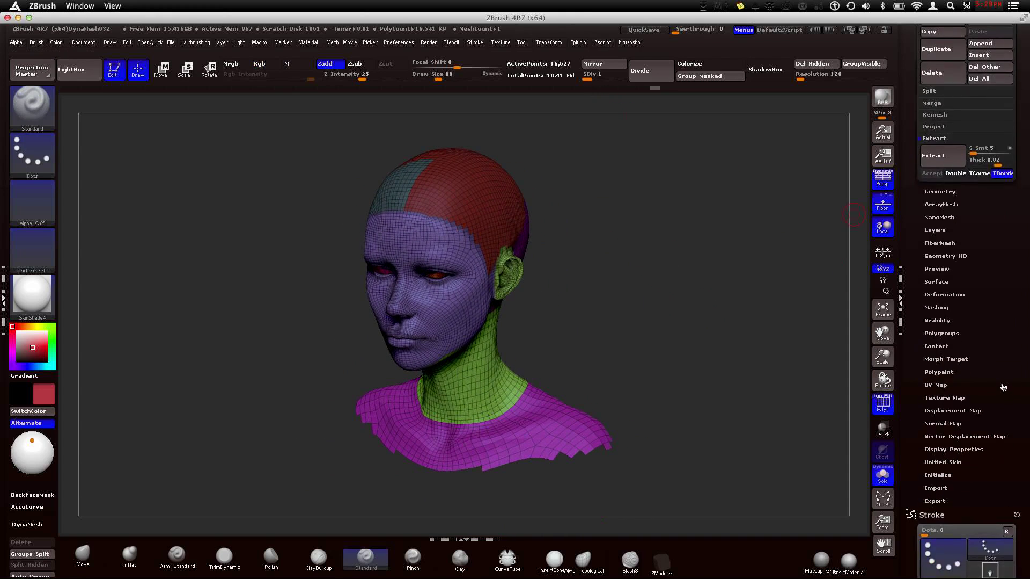
scroll(998, 380, down, 2)
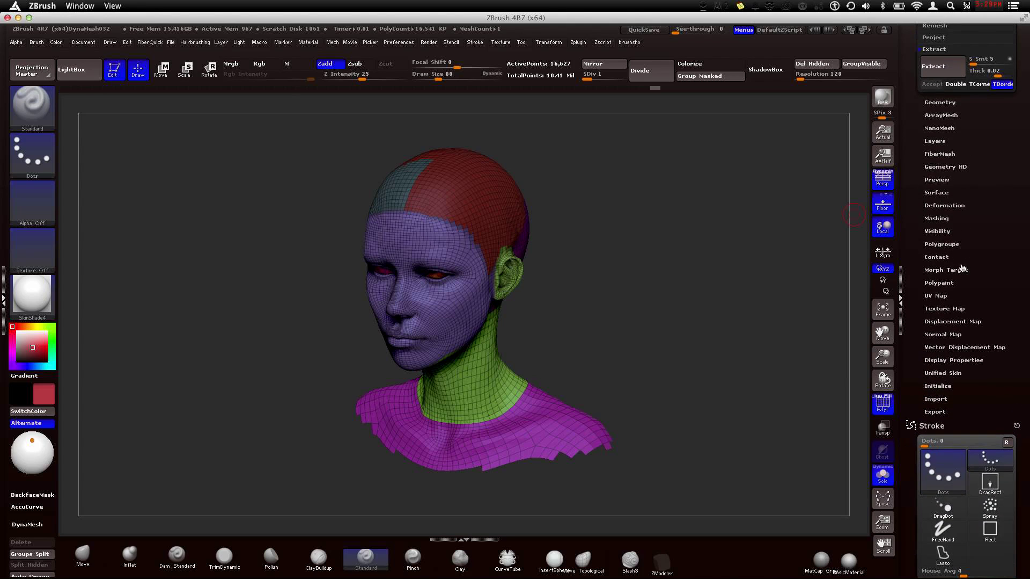
click(944, 220)
scroll(997, 238, up, 2)
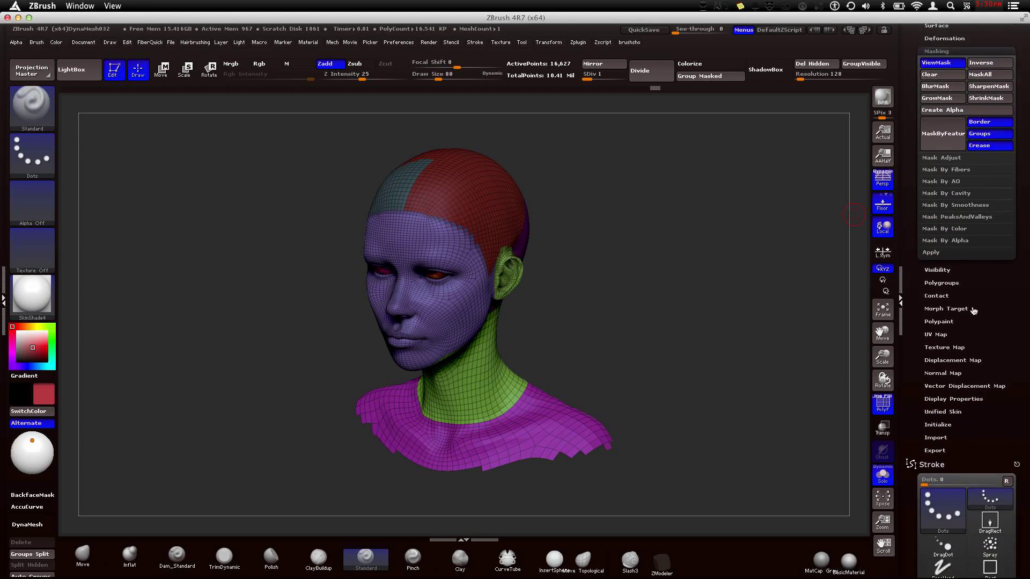
click(996, 118)
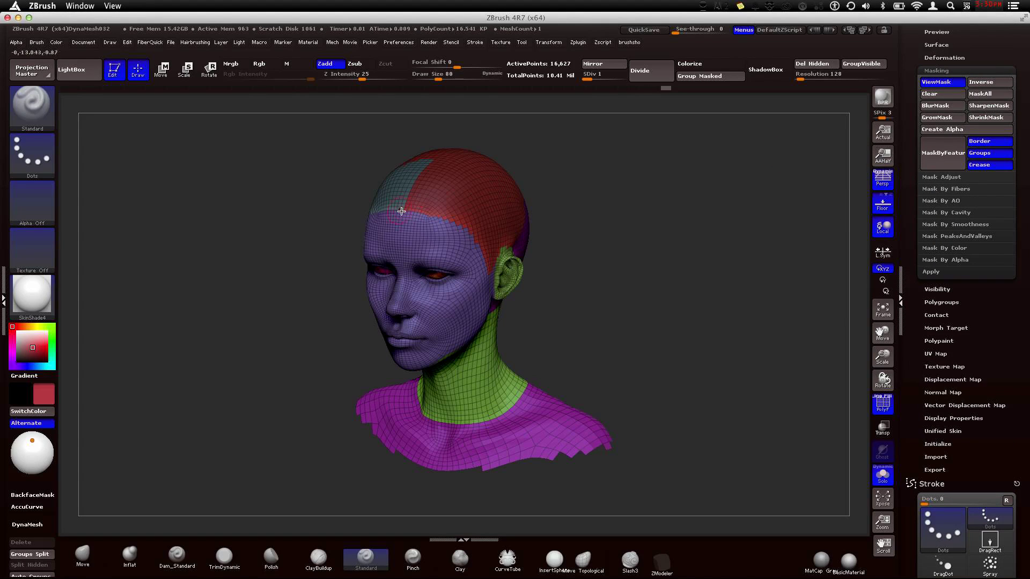
drag(645, 238, 758, 296)
ctrl+click(713, 290)
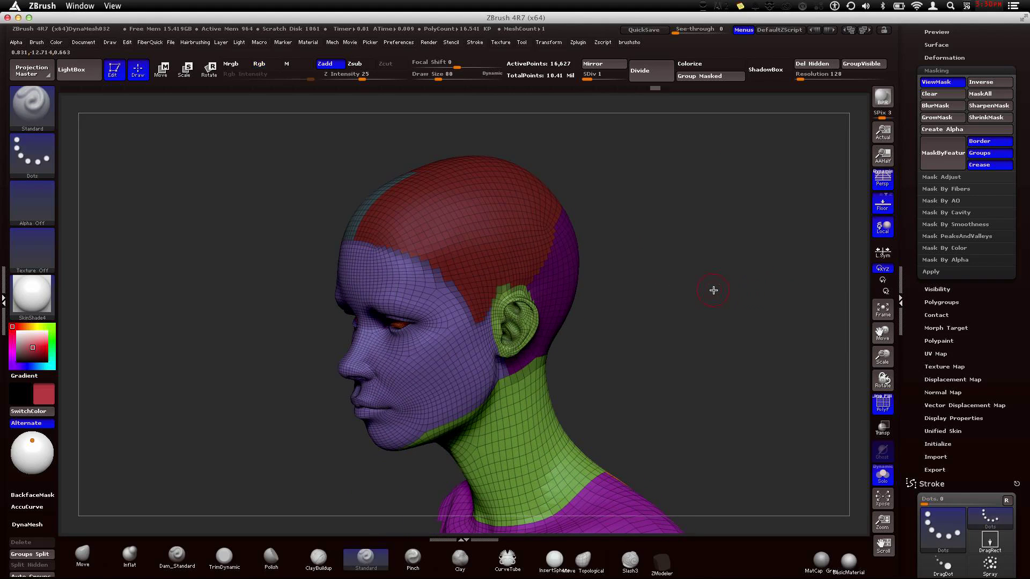
drag(645, 255, 526, 261)
drag(595, 304, 759, 280)
- Apply ShrinkMask again and SharpenMask three times, then return to a front view
click(987, 117)
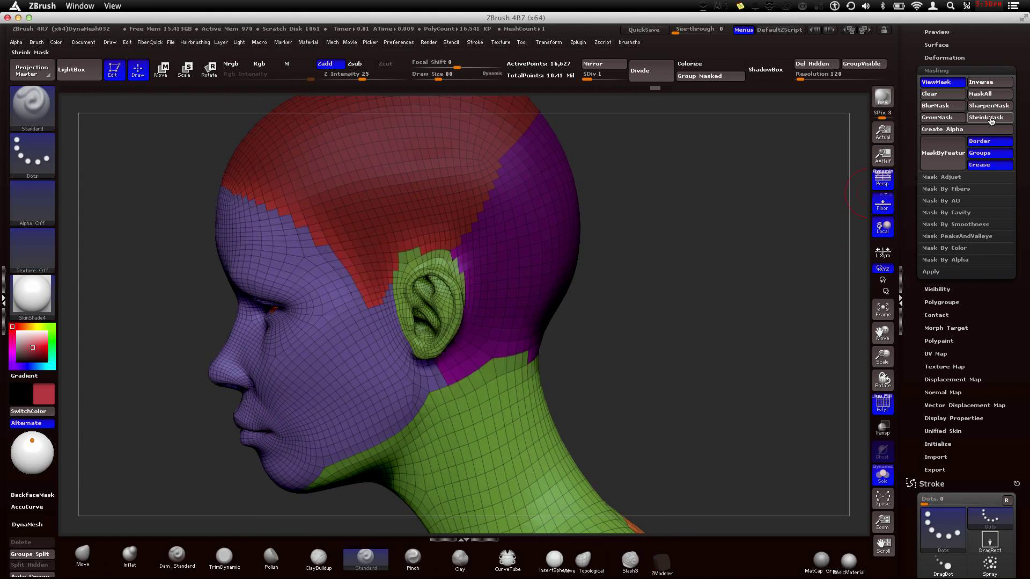
click(997, 106)
click(1002, 107)
click(991, 108)
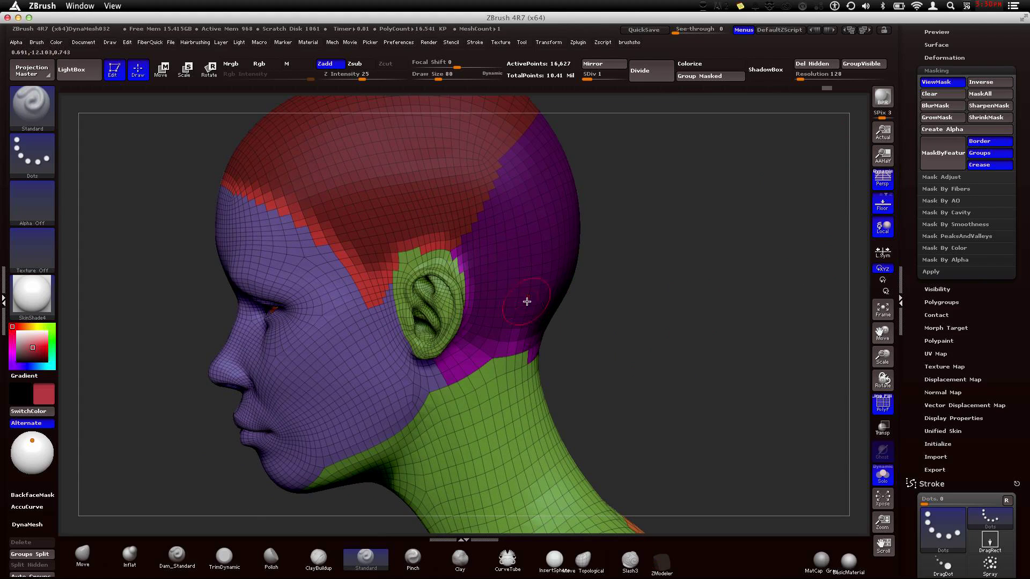
drag(593, 279, 582, 318)
scroll(987, 440, up, 5)
- Preview FiberMesh hair with the Fibers142 Lightbox preset and orbit to inspect it
scroll(957, 320, up, 2)
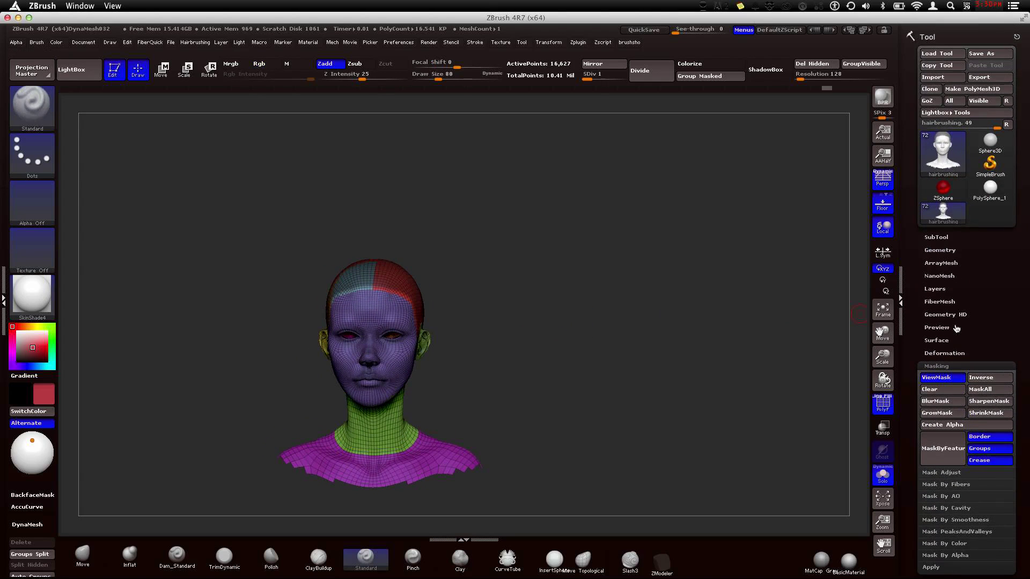
click(953, 295)
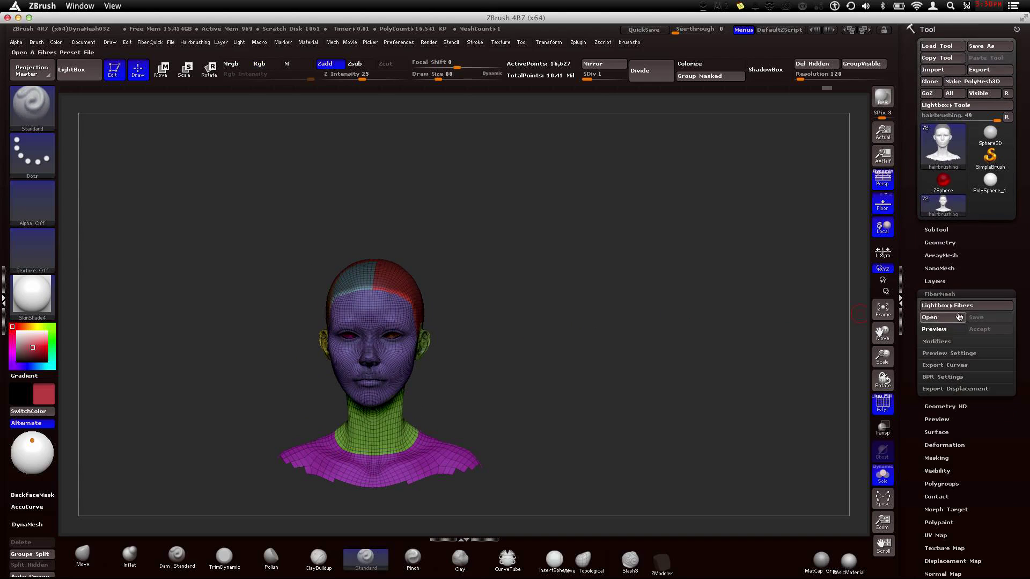
click(943, 329)
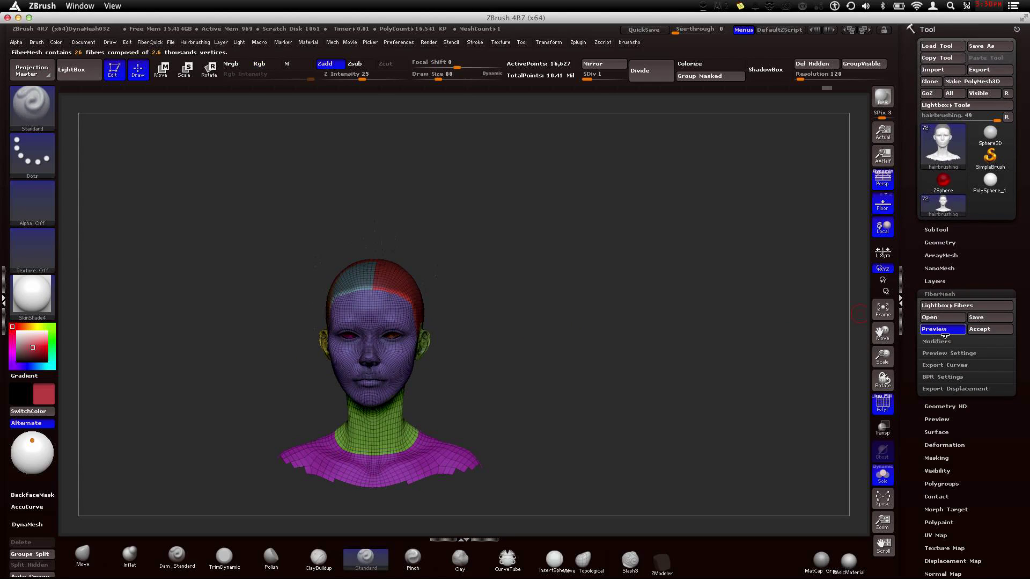
click(955, 304)
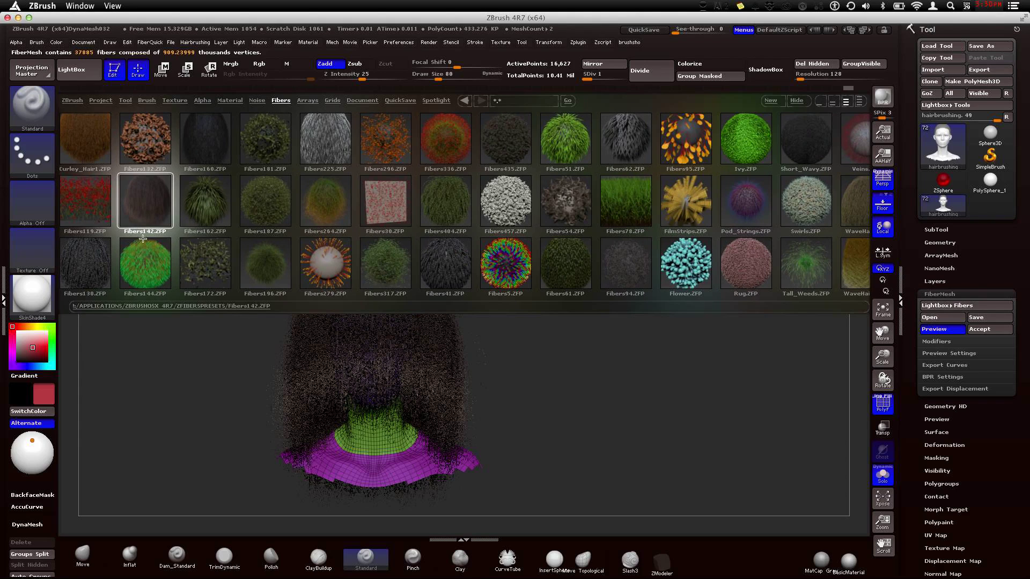
click(75, 74)
drag(414, 257, 614, 270)
- In FiberMesh Modifiers, set fiber Length to 691.78393 and Gravity to -1 so the hair rises
click(960, 344)
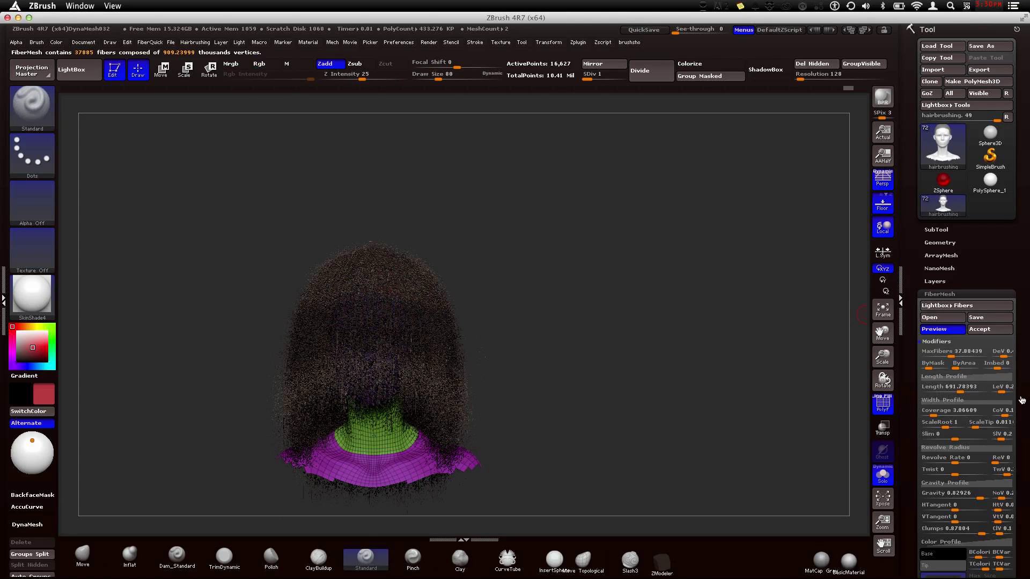
drag(1023, 403, 928, 333)
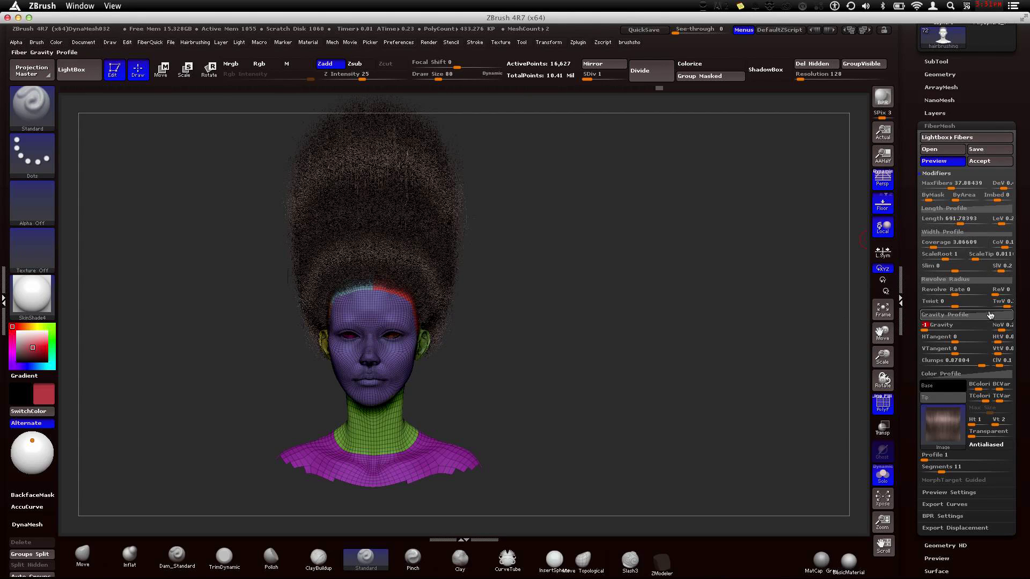
- Remove the fiber texture, switch the colour to grey, and set Gravity Profile NoV to 0
click(939, 428)
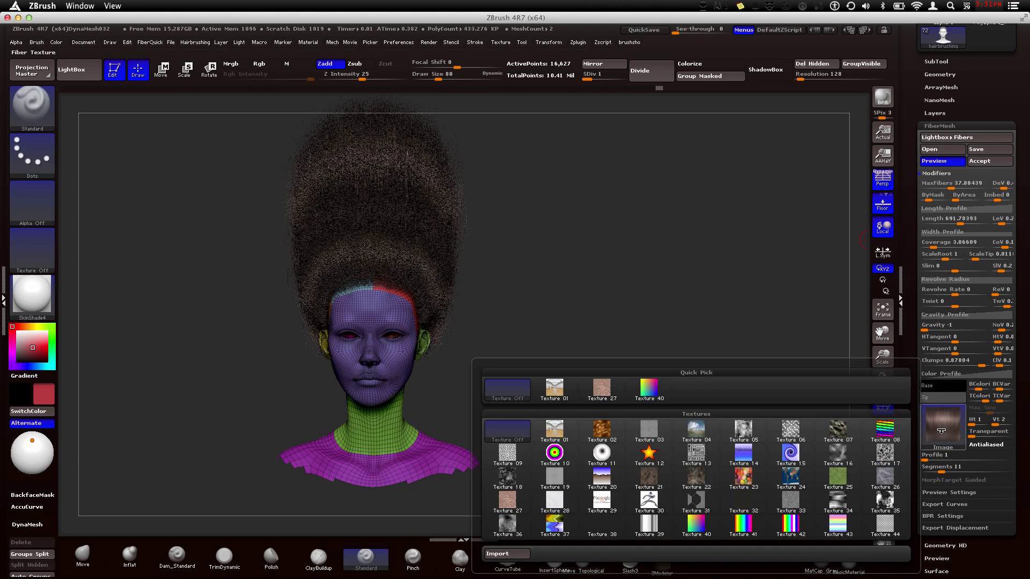
click(498, 392)
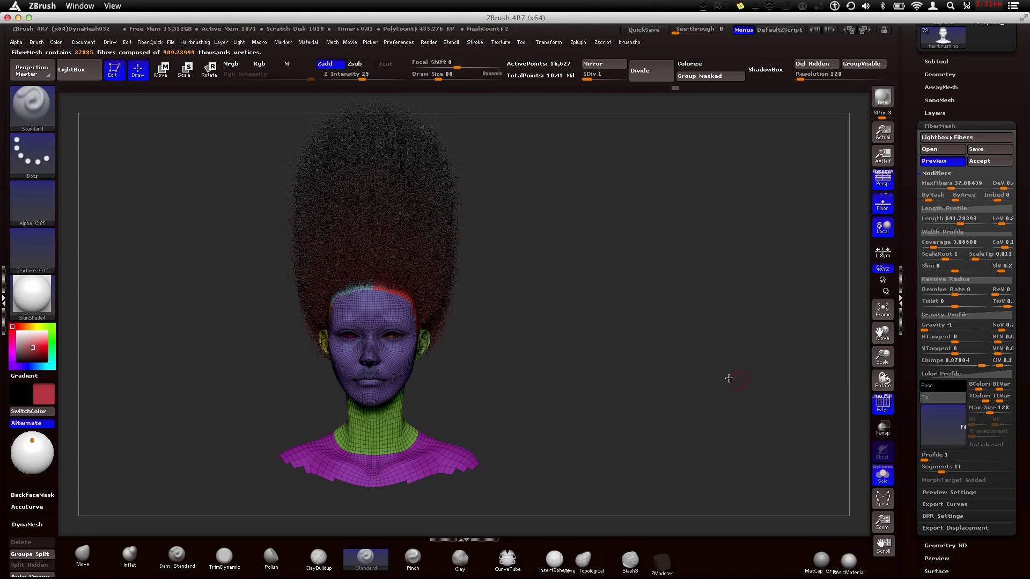
drag(22, 350, 18, 345)
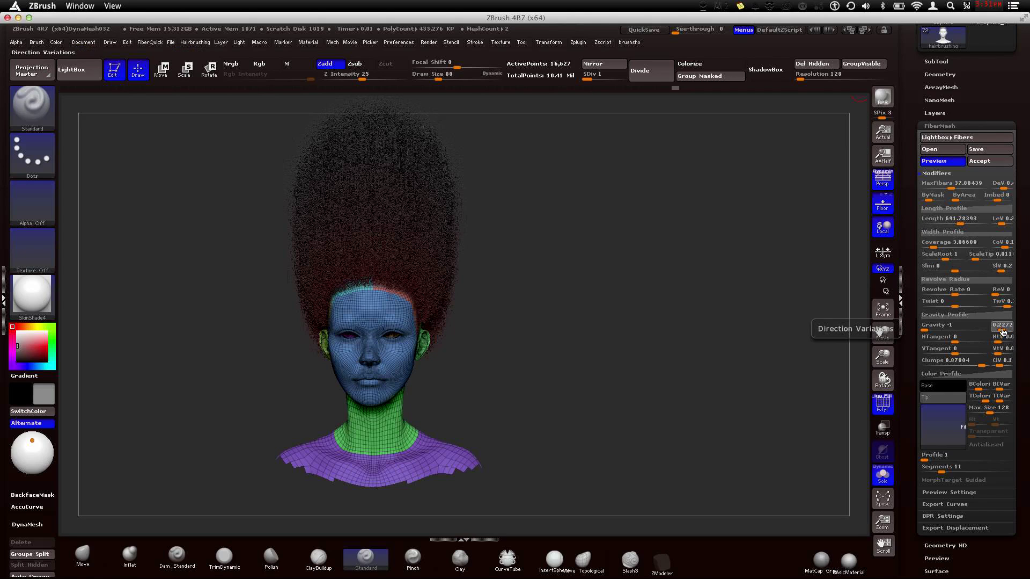
drag(1003, 331, 986, 365)
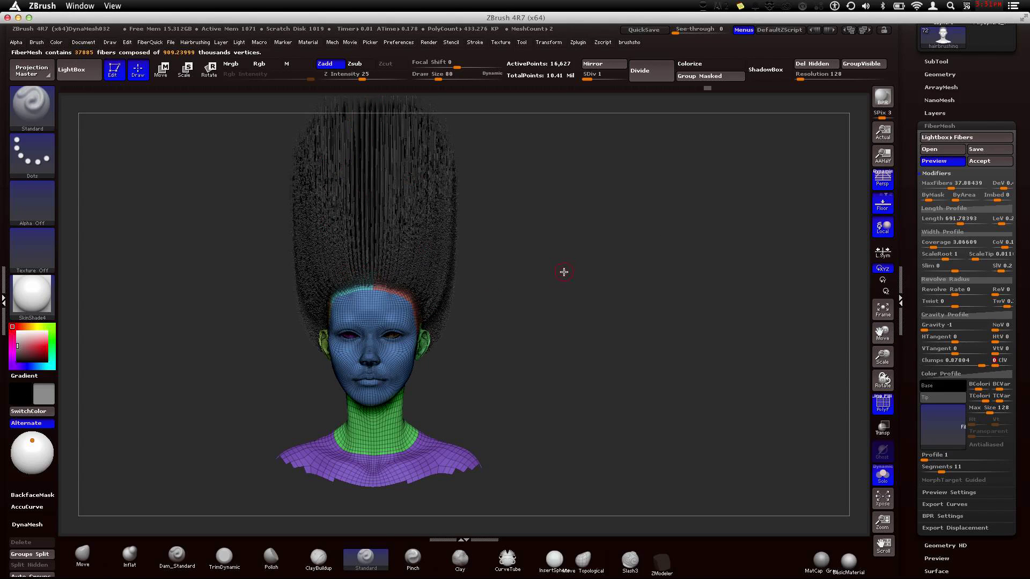
- Try higher and lower FiberMesh Coverage values, settling at about 9.02, checking the strands from several angles
alt+drag(594, 260, 732, 279)
drag(936, 248, 935, 242)
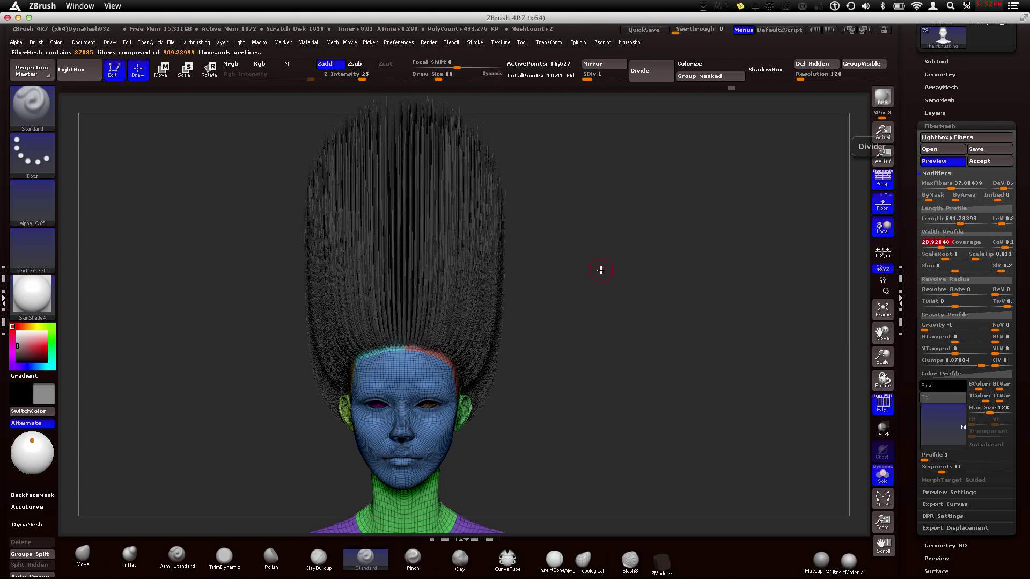
drag(602, 298, 658, 318)
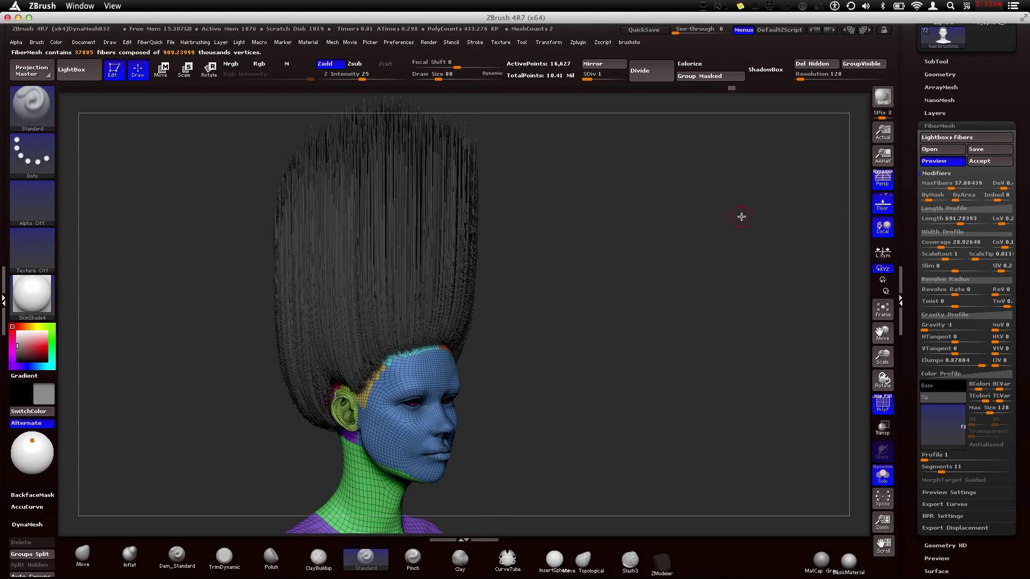
drag(739, 218, 752, 296)
mouse_move(844, 270)
mouse_down()
mouse_move(765, 277)
mouse_move(856, 262)
mouse_up()
drag(955, 246, 940, 248)
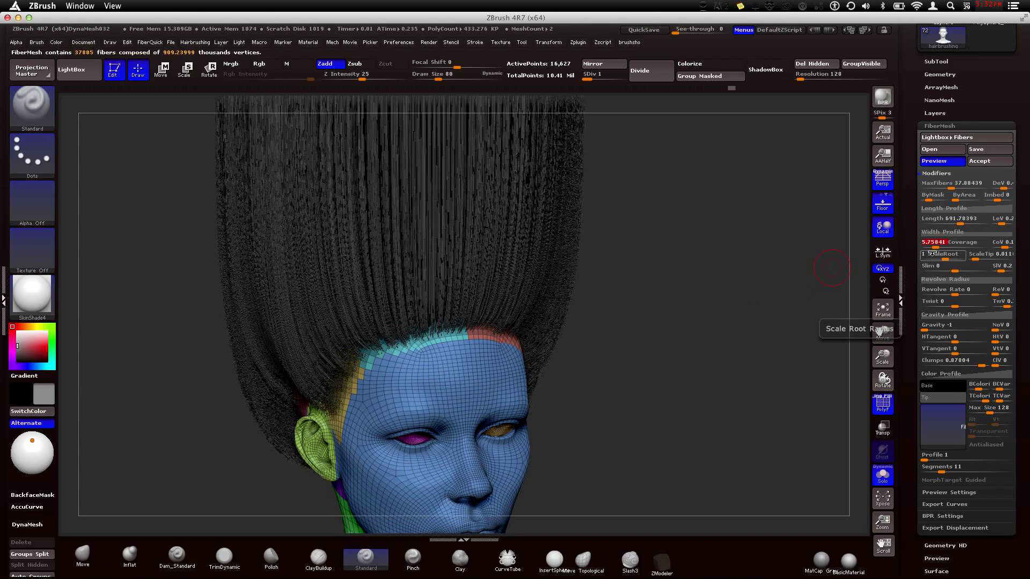
drag(943, 246, 952, 245)
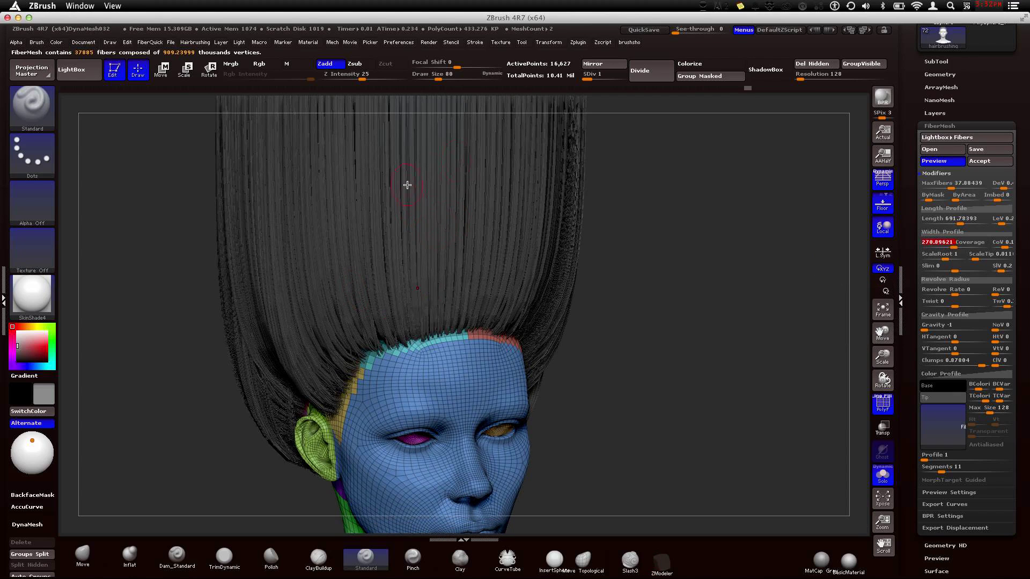
alt+drag(617, 342, 662, 381)
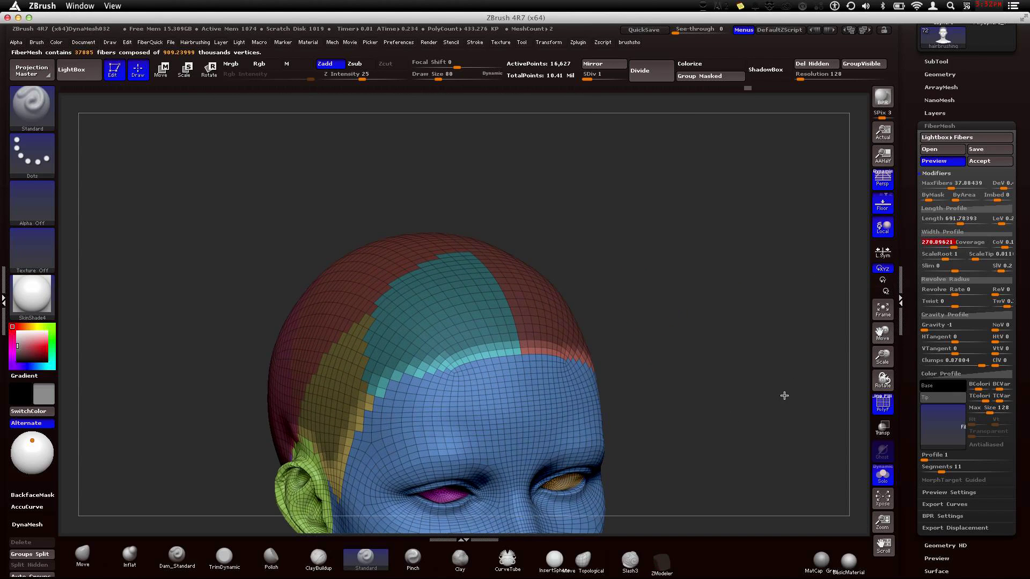
drag(953, 246, 936, 250)
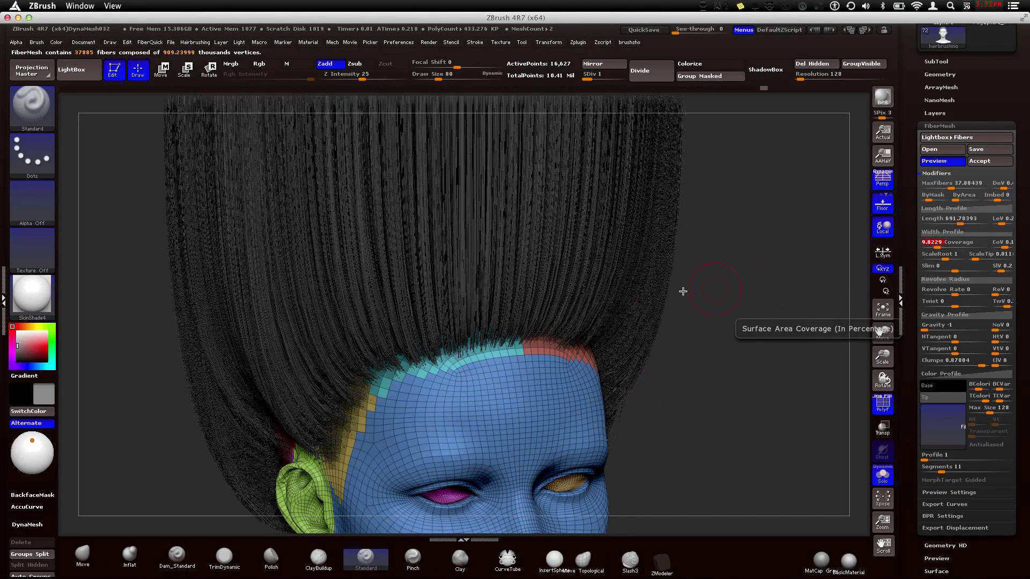
drag(851, 218, 695, 321)
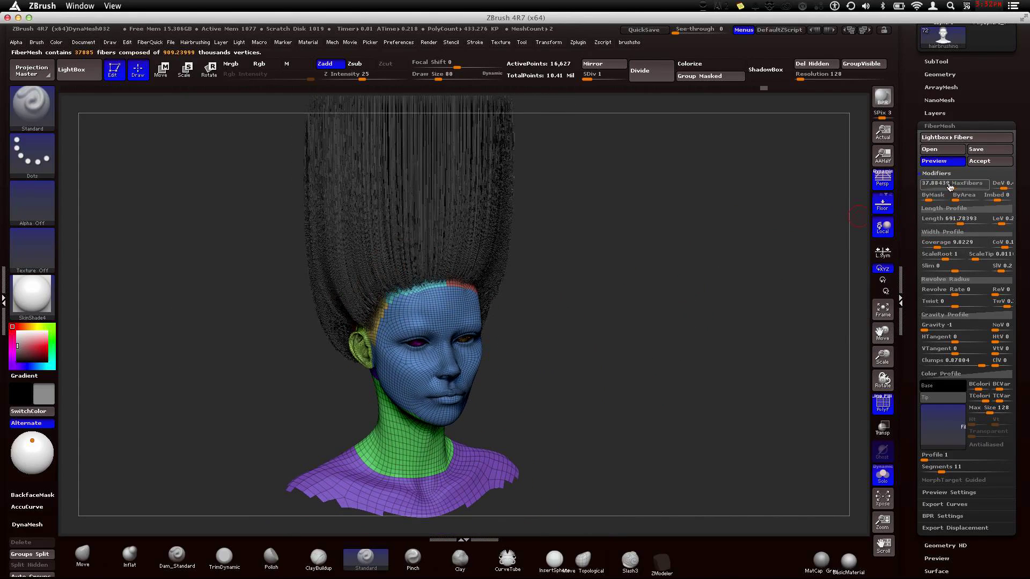
- Reduce FiberMesh MaxFibers so the hair drops to 7914 fibers
drag(616, 257, 662, 241)
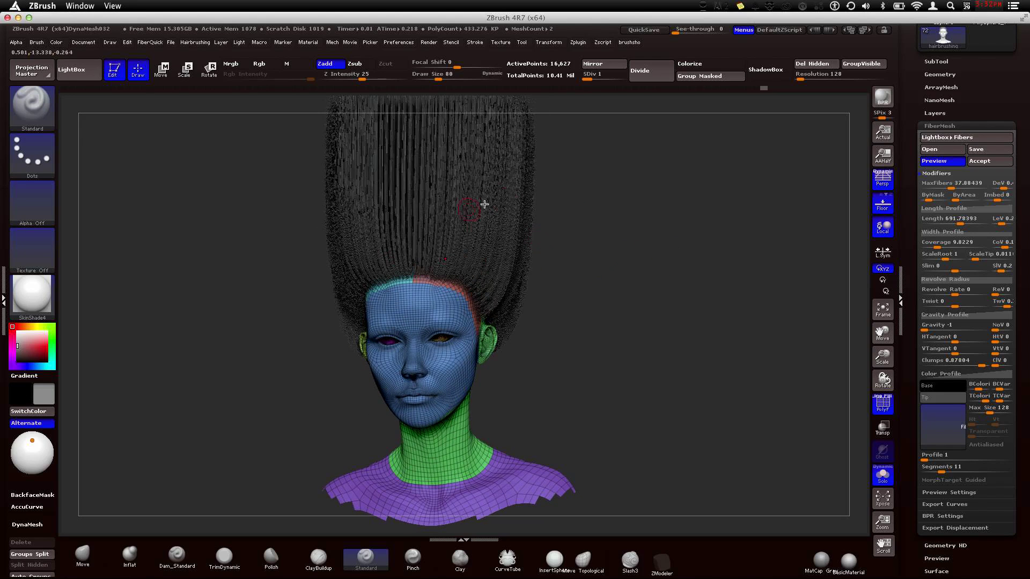
drag(596, 249, 580, 305)
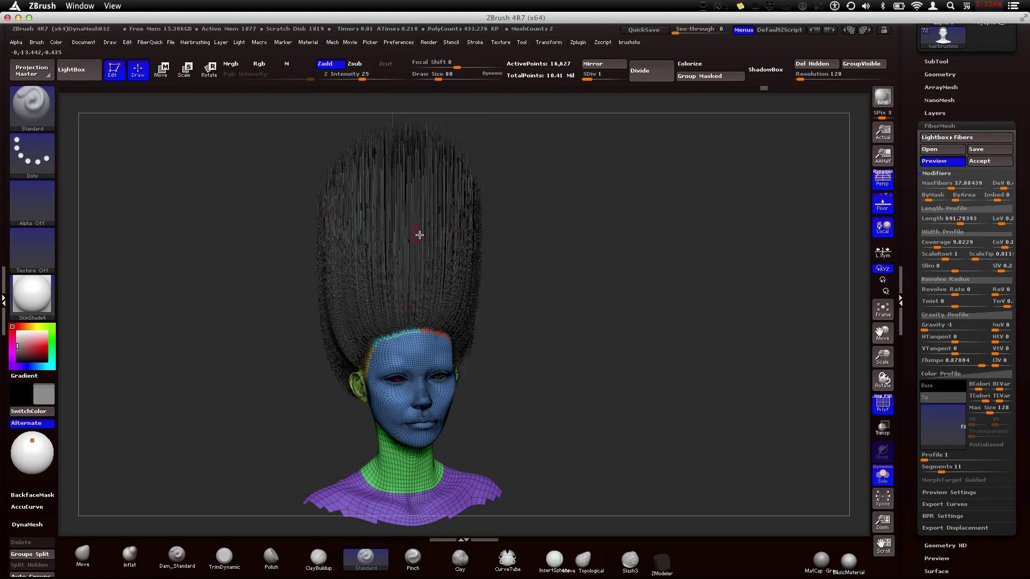
drag(950, 188, 940, 189)
drag(655, 282, 768, 268)
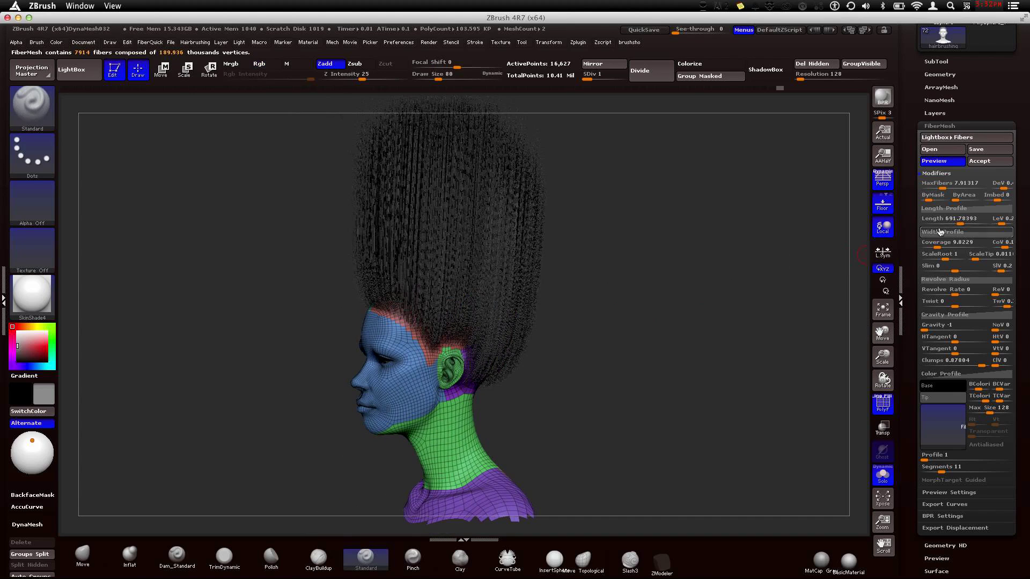
- Lengthen the fibers to a Length of about 842.7
drag(960, 224, 945, 227)
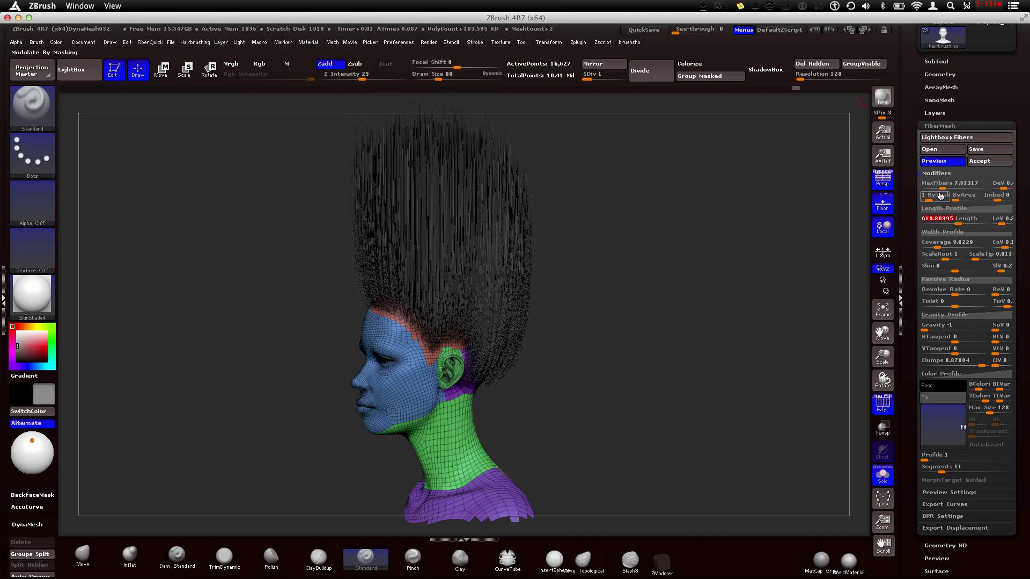
drag(959, 224, 958, 226)
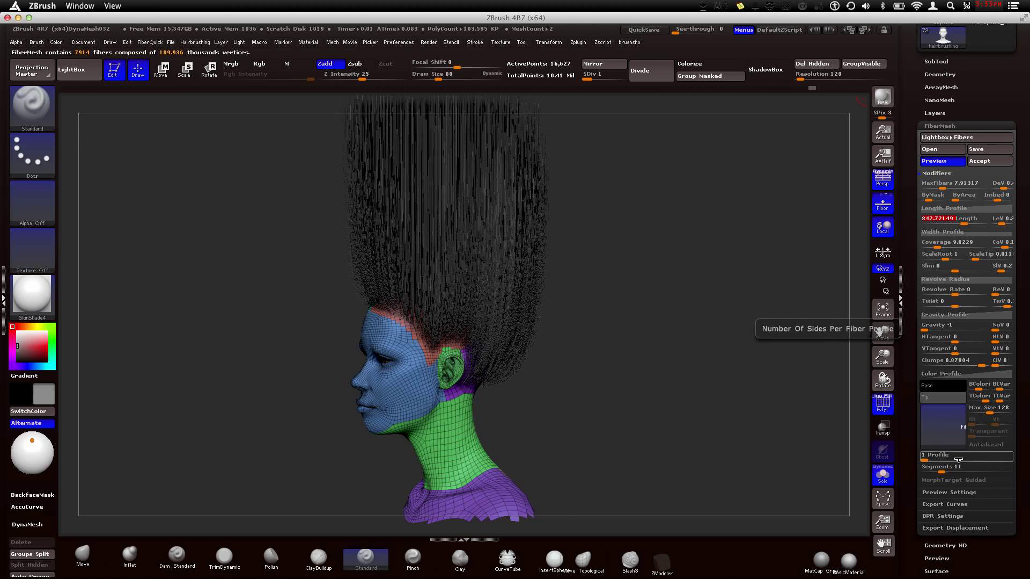
click(939, 468)
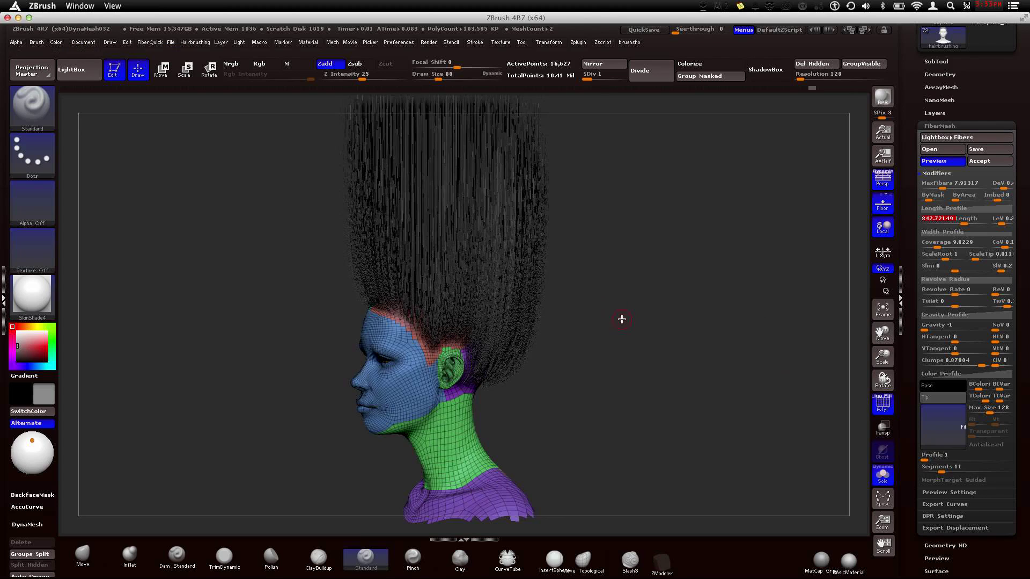
- Enlarge the brush draw size to 128 and reframe the view on the head and hair
drag(623, 319, 593, 311)
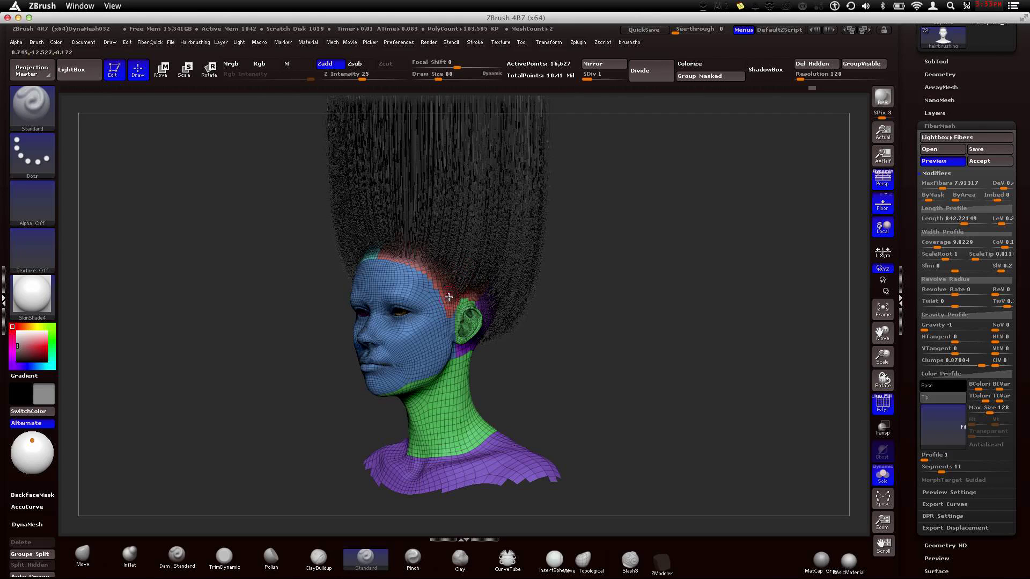
key(bracketright)
key(bracketright)
key(bracketright)
key(bracketright)
key(bracketright)
alt+drag(632, 354, 526, 279)
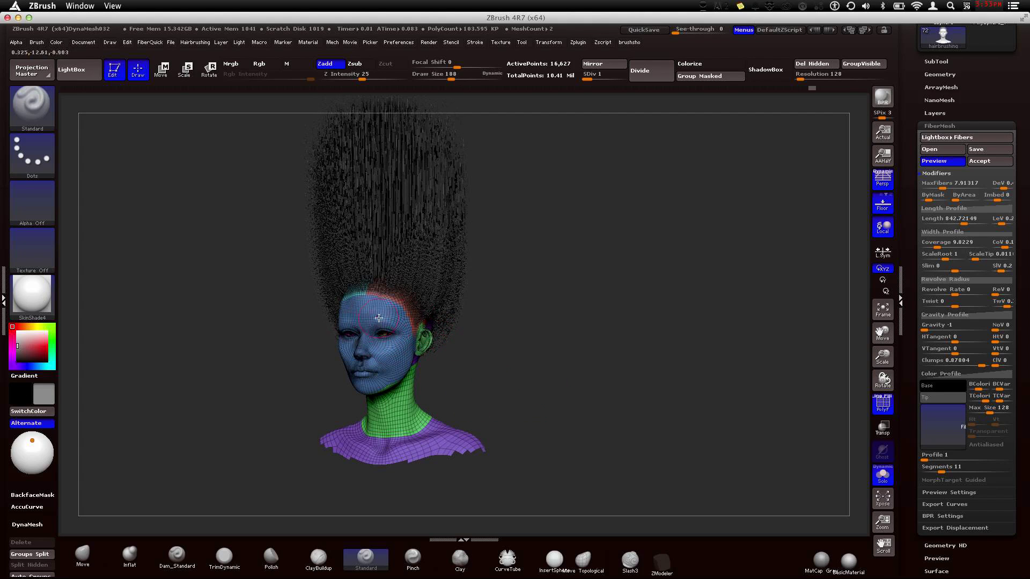
alt+drag(515, 340, 554, 360)
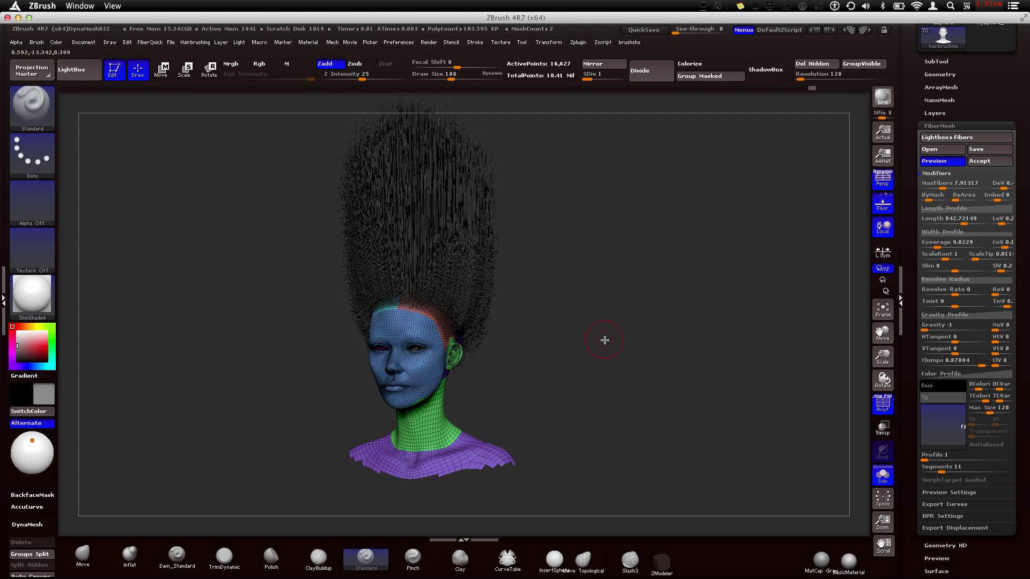
mouse_move(605, 341)
alt+mouse_down()
mouse_move(607, 372)
mouse_move(604, 352)
alt+mouse_up()
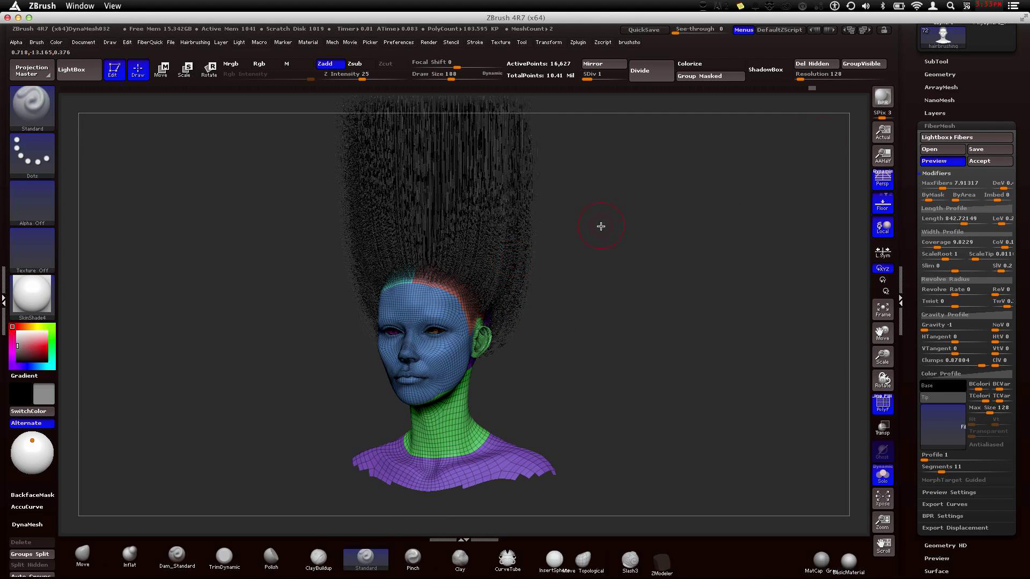
shift+drag(621, 278, 629, 283)
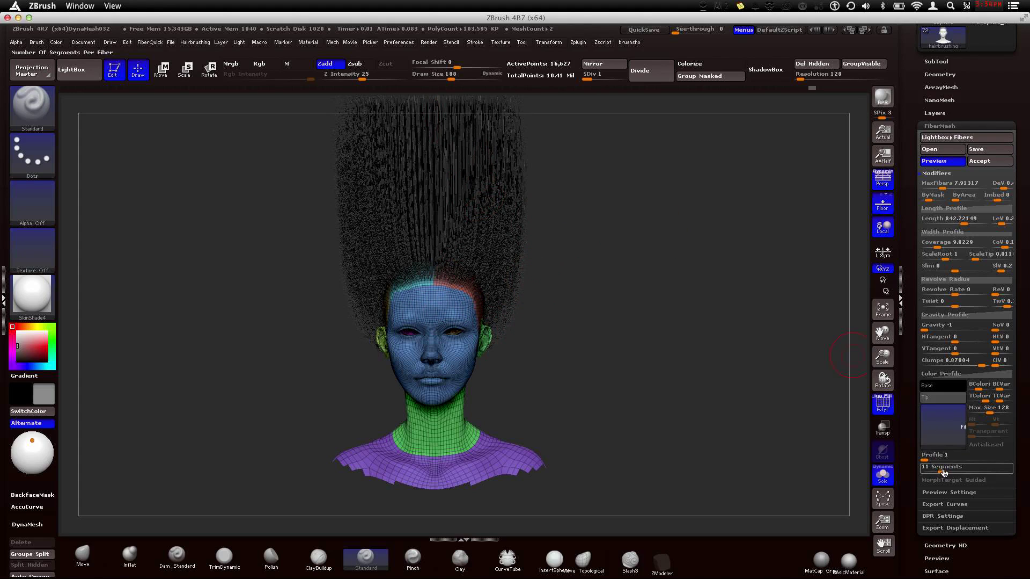
- Raise Segments per fiber, then accept the fibers as a new FiberMesh subtool with Fast Preview on
drag(945, 473, 958, 474)
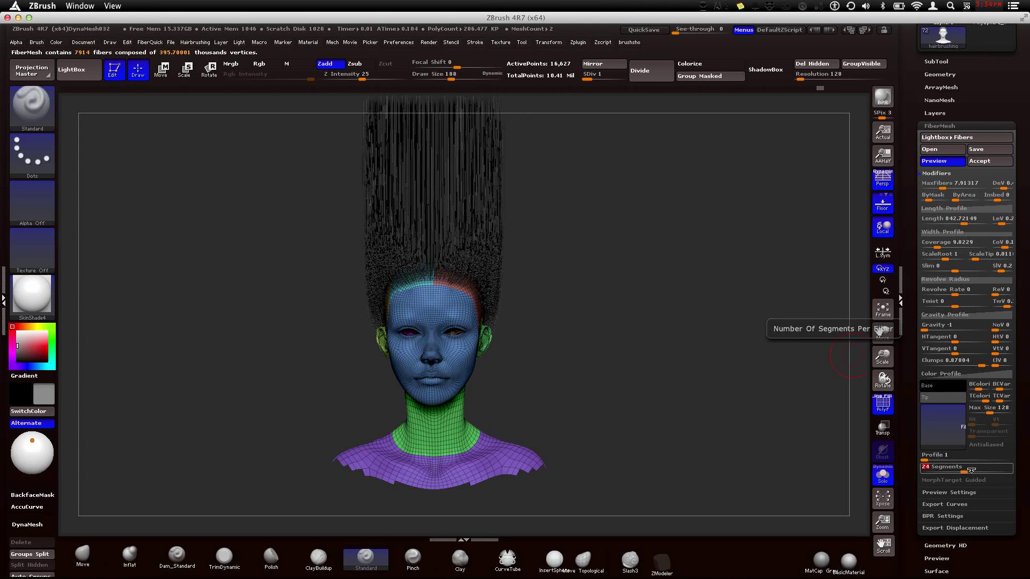
click(958, 503)
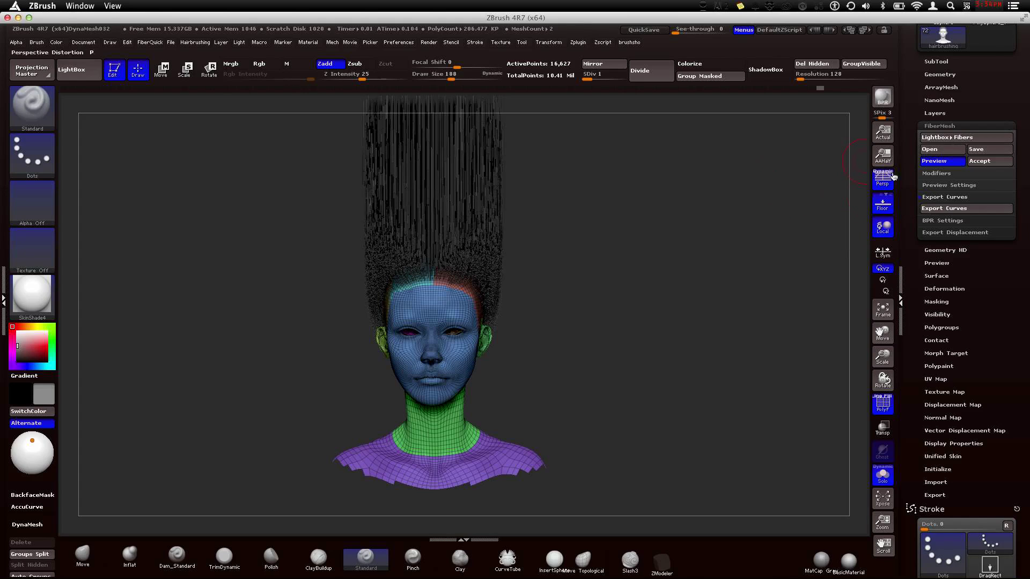
click(986, 162)
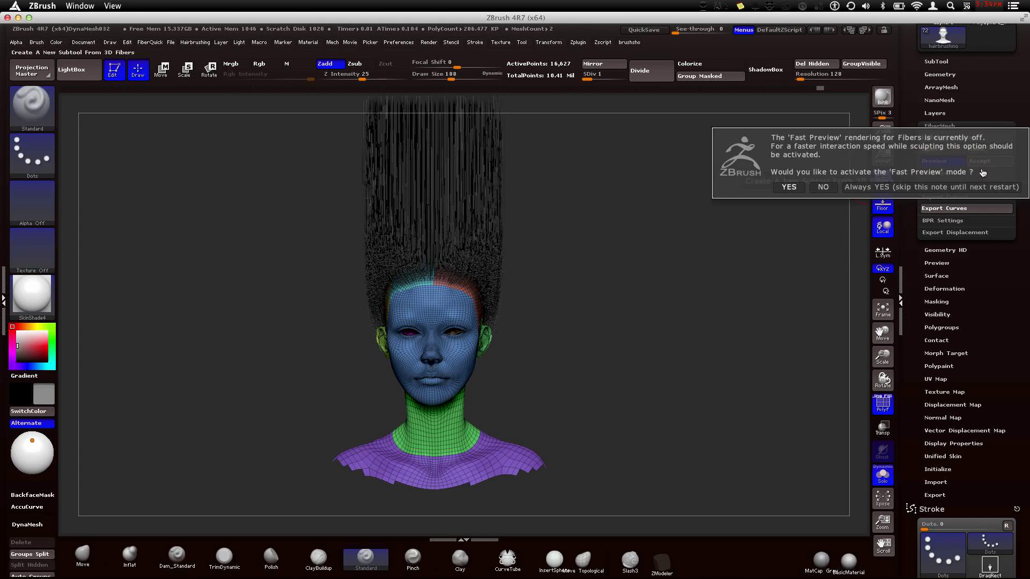
click(790, 188)
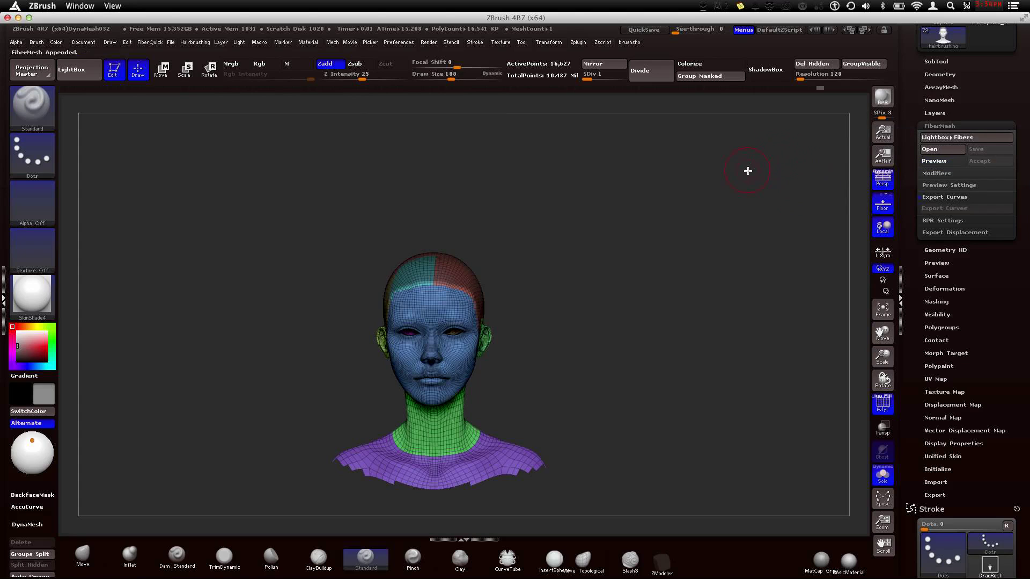
- Hide every subtool except the new Fibers22 hair and orbit to view it alone
click(883, 475)
click(884, 476)
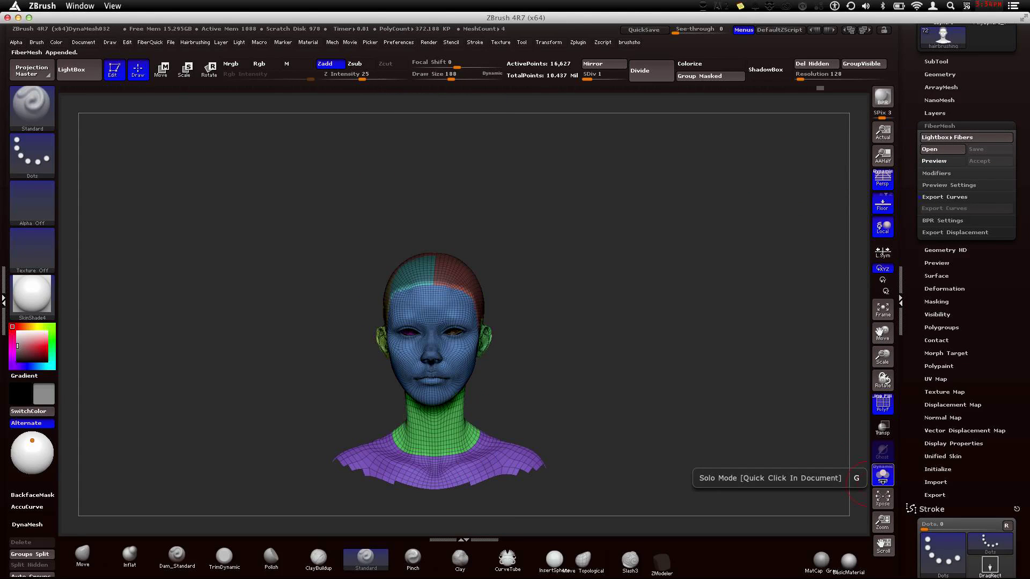
scroll(989, 105, up, 2)
click(883, 475)
click(937, 96)
shift+click(1007, 107)
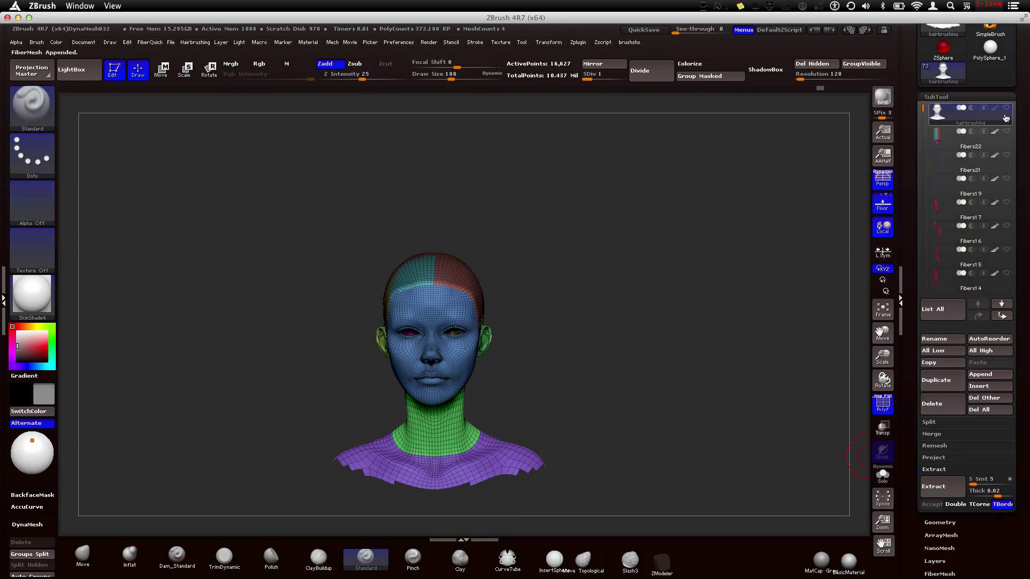
click(1008, 132)
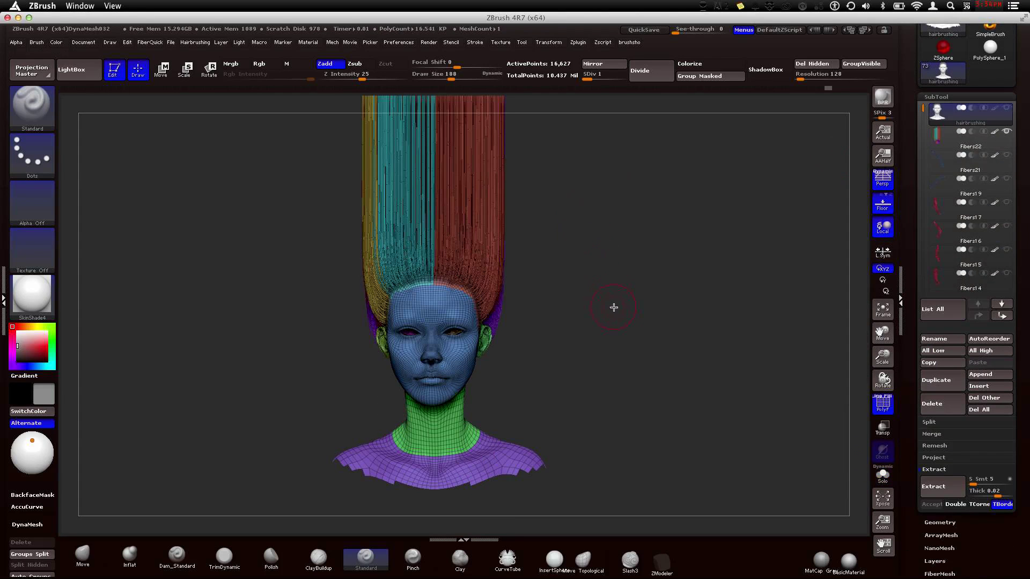
drag(617, 313, 517, 325)
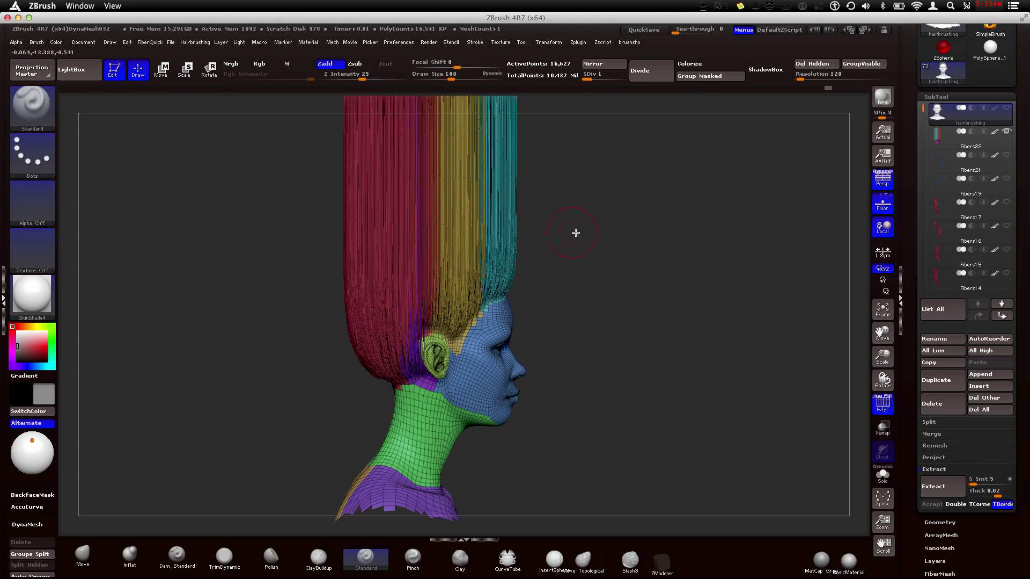
drag(587, 230, 582, 306)
drag(560, 389, 505, 344)
- Make Fibers22 active and isolate its red polygroup, hiding the other coloured fiber groups
key(Down)
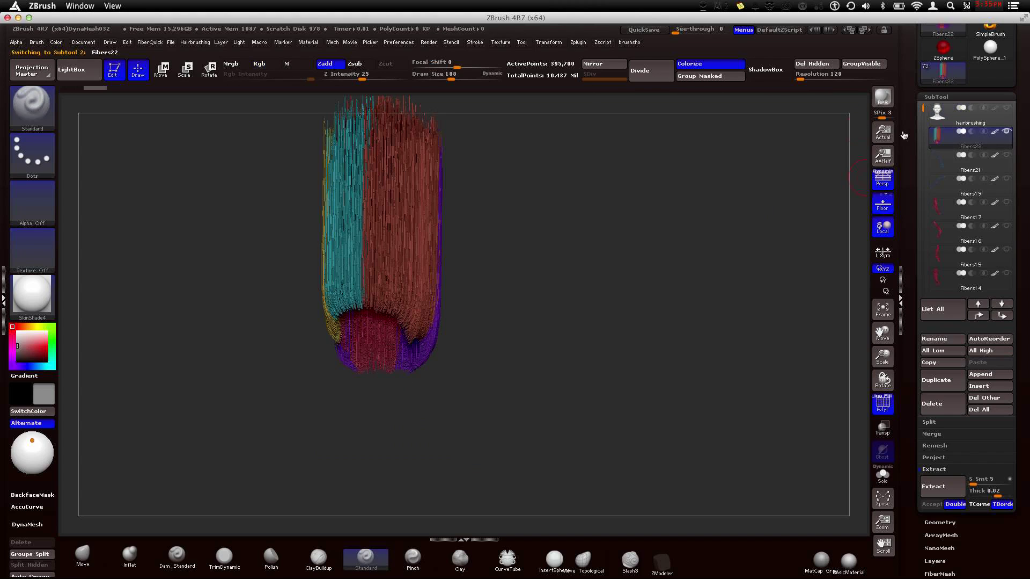
click(1007, 108)
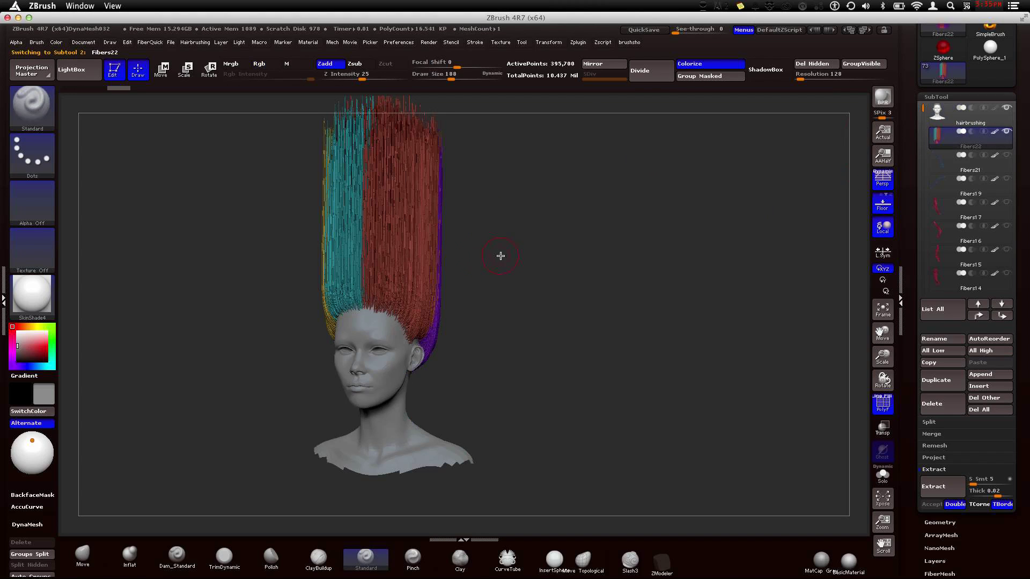
ctrl+shift+click(404, 286)
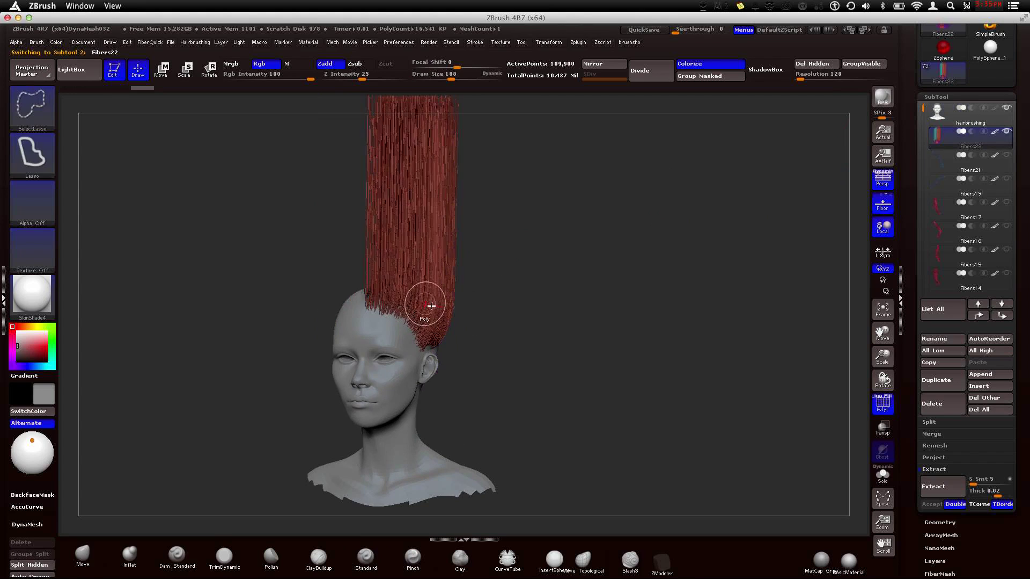
mouse_move(459, 310)
mouse_down()
mouse_move(529, 322)
mouse_move(440, 284)
mouse_move(644, 328)
mouse_move(461, 294)
mouse_up()
ctrl+shift+click(561, 289)
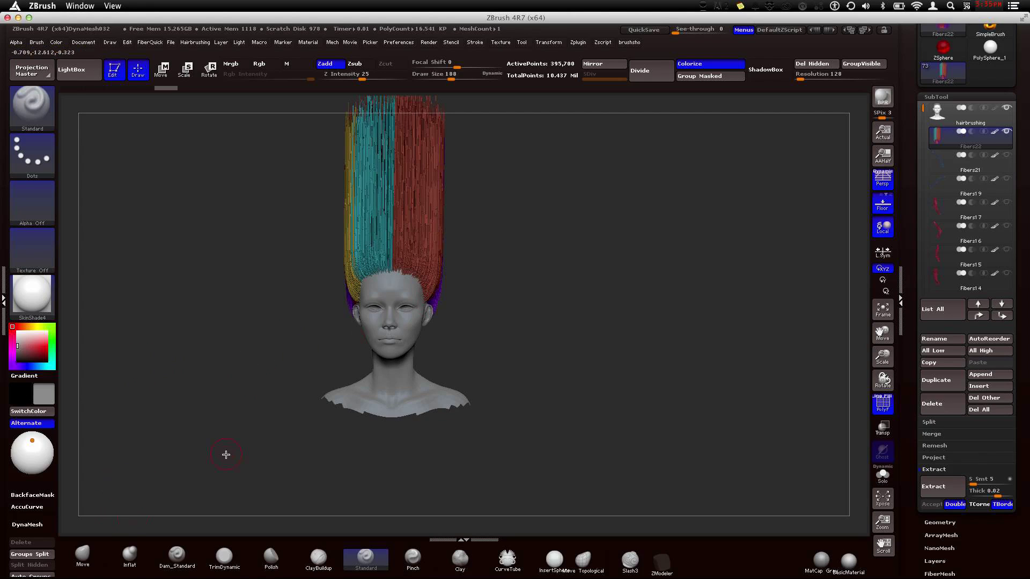
ctrl+shift+click(424, 273)
mouse_move(568, 344)
mouse_down()
mouse_move(580, 326)
mouse_move(403, 202)
mouse_up()
drag(540, 321, 364, 202)
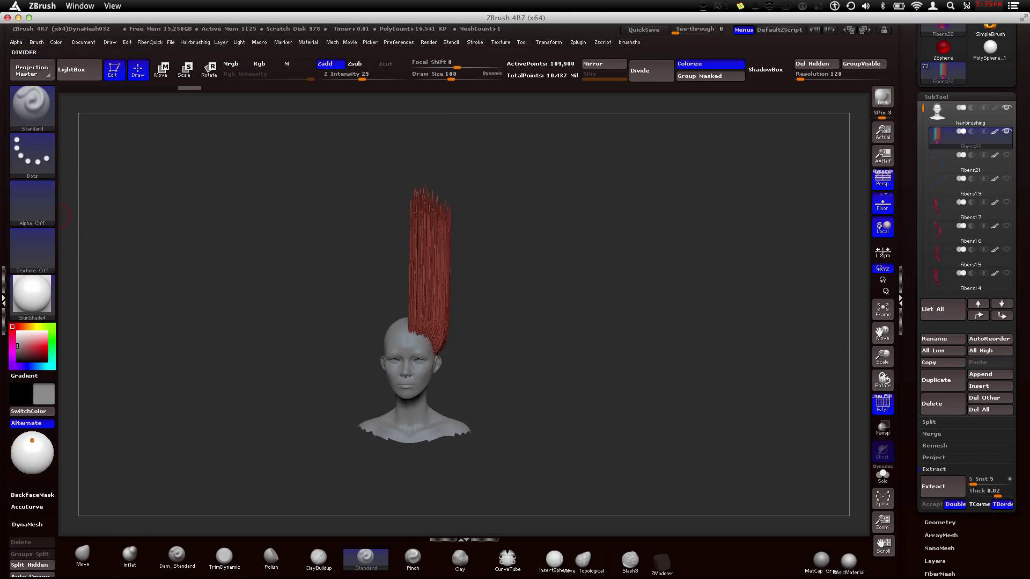
- Dock the Hairbrushing menu in the left tray and pick GroomHairToss after trying GroomTurbulence
click(3, 298)
click(321, 42)
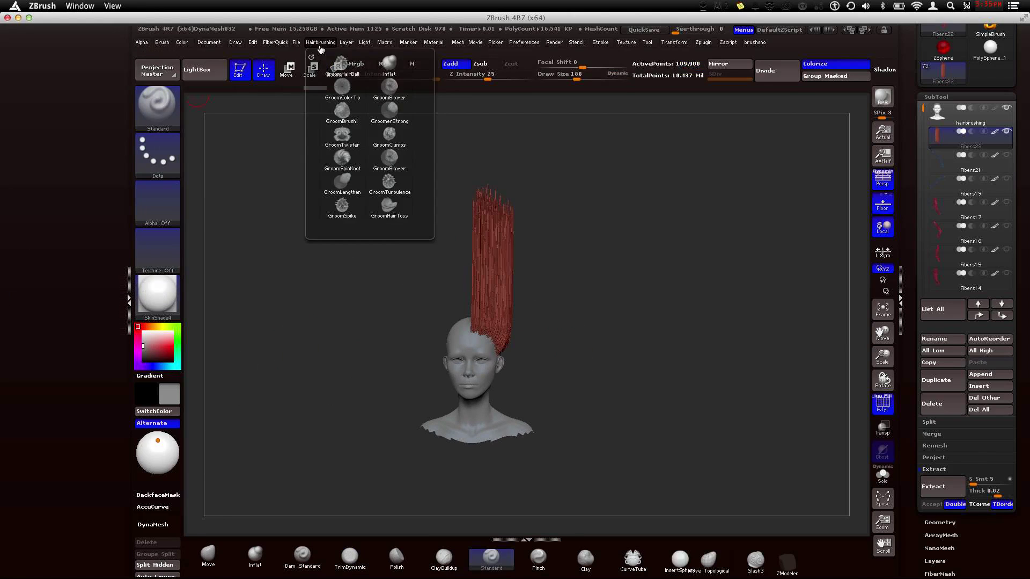
drag(311, 59, 54, 43)
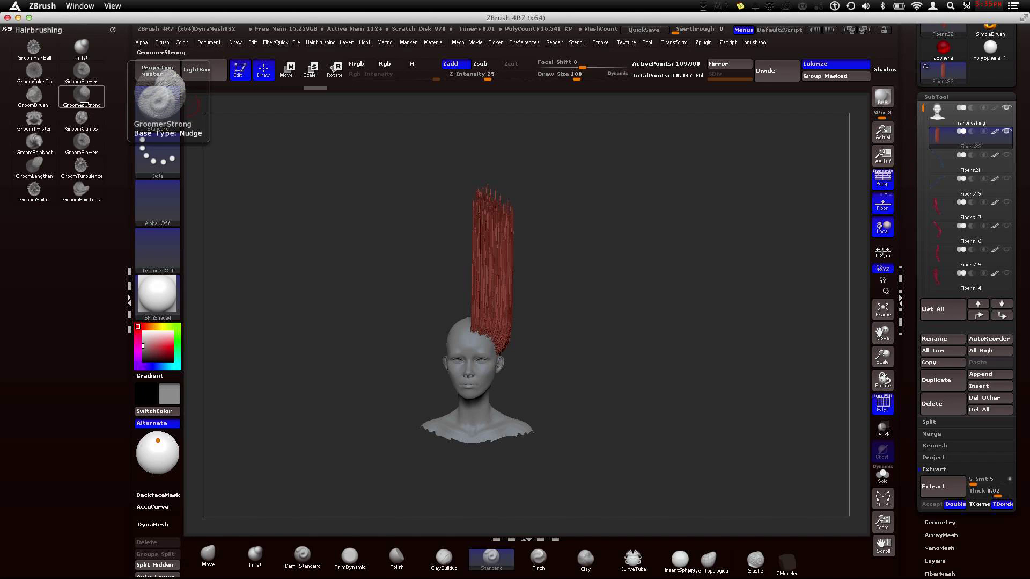
click(94, 179)
click(86, 198)
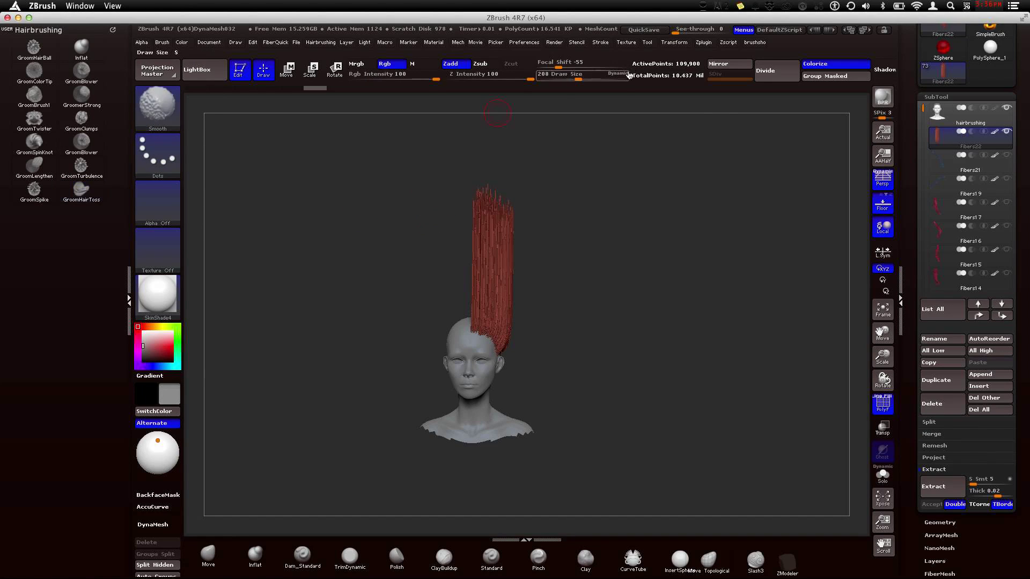
- Set Draw Size to 126 and toss the red strands out to the right with GroomHairToss
drag(579, 80, 569, 79)
mouse_move(604, 225)
mouse_down()
mouse_move(556, 261)
mouse_move(510, 263)
mouse_move(566, 264)
mouse_up()
mouse_move(474, 248)
mouse_down()
mouse_move(543, 281)
mouse_move(494, 273)
mouse_up()
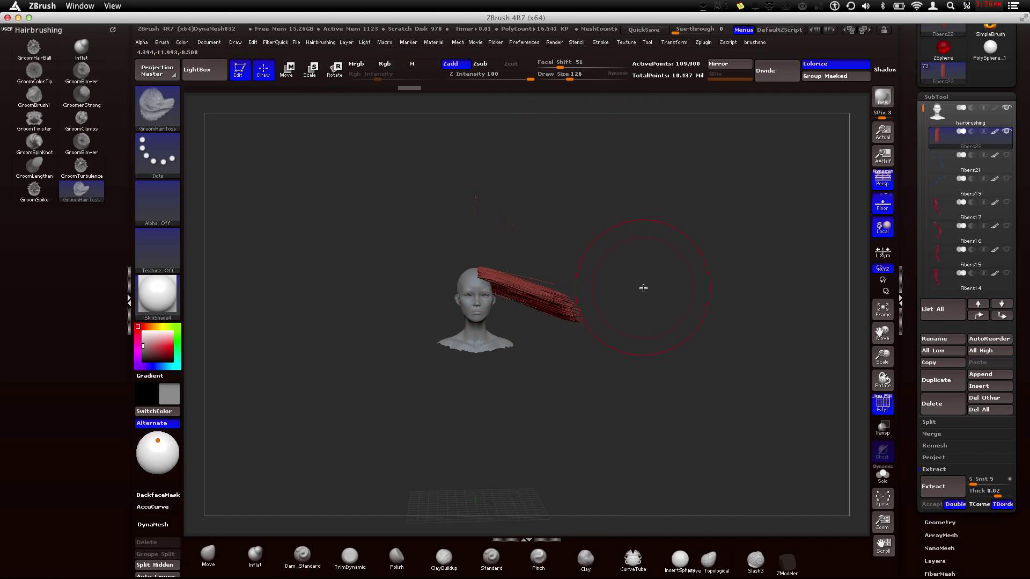
mouse_move(645, 288)
mouse_down()
mouse_move(561, 285)
mouse_move(481, 301)
mouse_move(516, 289)
mouse_move(488, 340)
mouse_up()
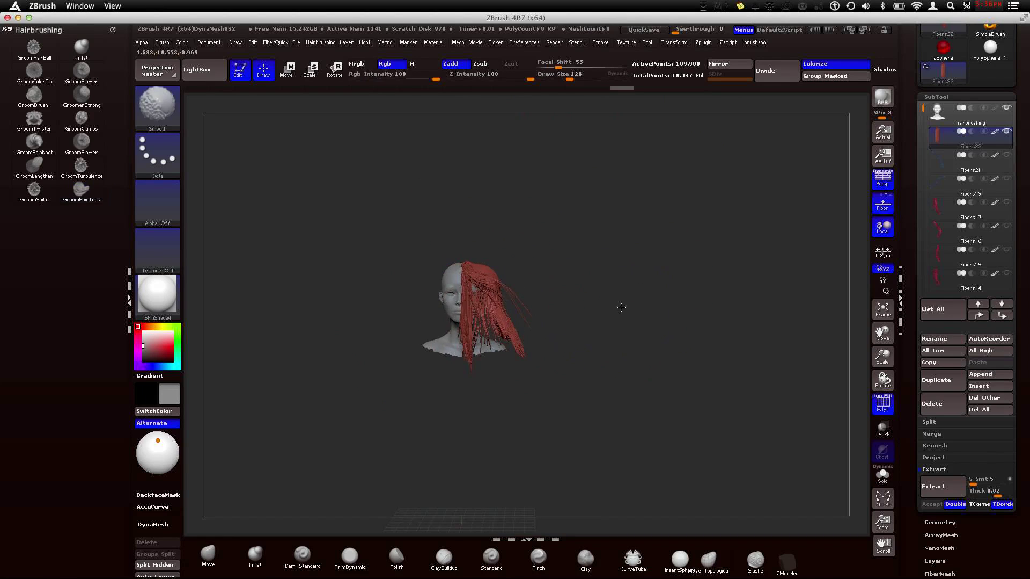
mouse_move(515, 289)
mouse_down()
mouse_move(534, 308)
mouse_move(520, 289)
mouse_move(511, 300)
mouse_move(527, 340)
mouse_move(587, 356)
mouse_move(429, 282)
mouse_move(456, 274)
mouse_move(485, 284)
mouse_up()
mouse_move(450, 325)
mouse_down()
mouse_move(417, 306)
mouse_move(623, 292)
mouse_move(515, 252)
mouse_move(507, 266)
mouse_move(670, 332)
mouse_move(692, 290)
mouse_move(674, 304)
mouse_move(371, 173)
mouse_up()
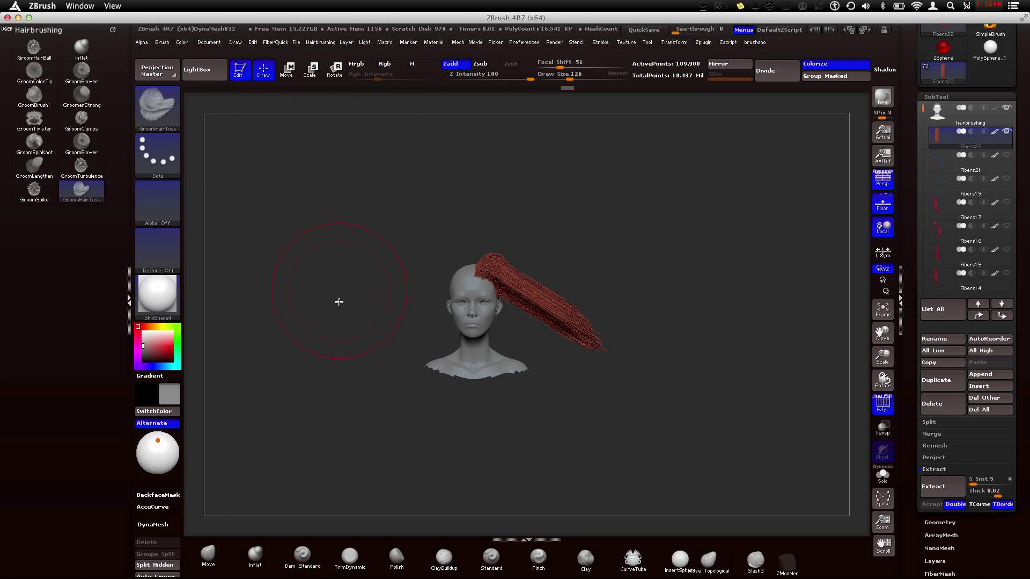
click(209, 556)
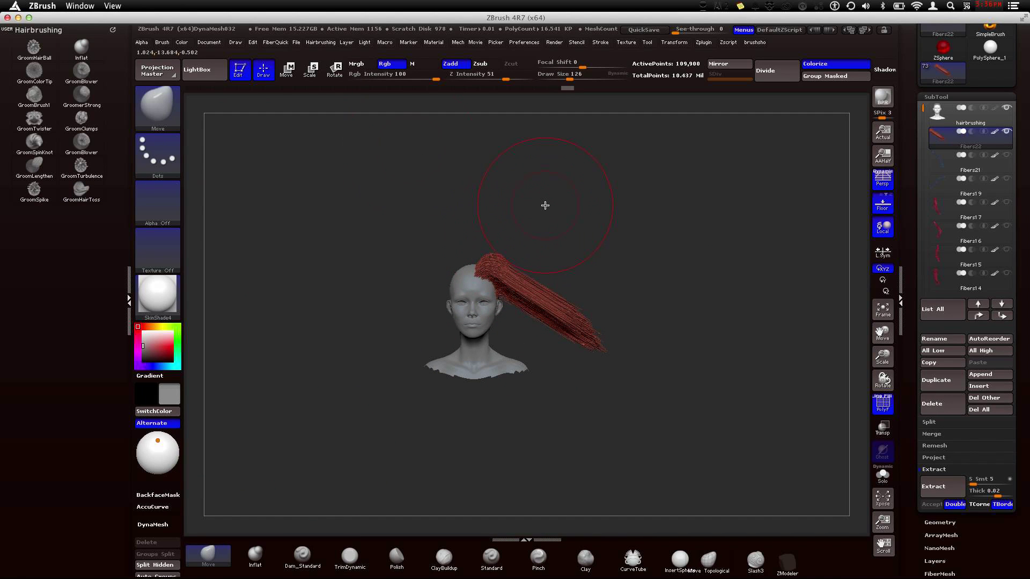
- Pull the swept red strands down with the Move brush so they hang to shoulder level
alt+drag(575, 237, 548, 304)
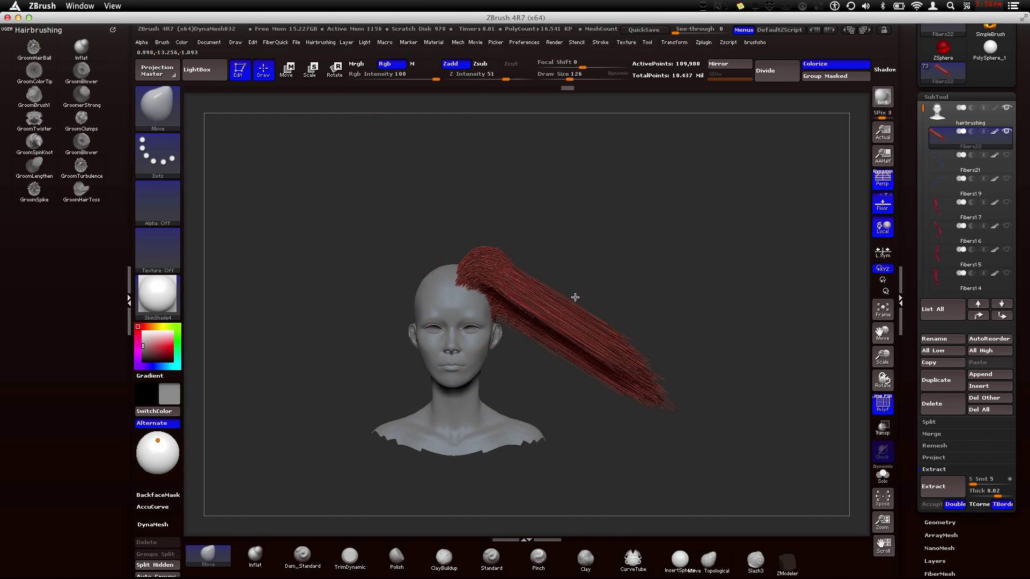
drag(625, 242, 638, 288)
key(shift)
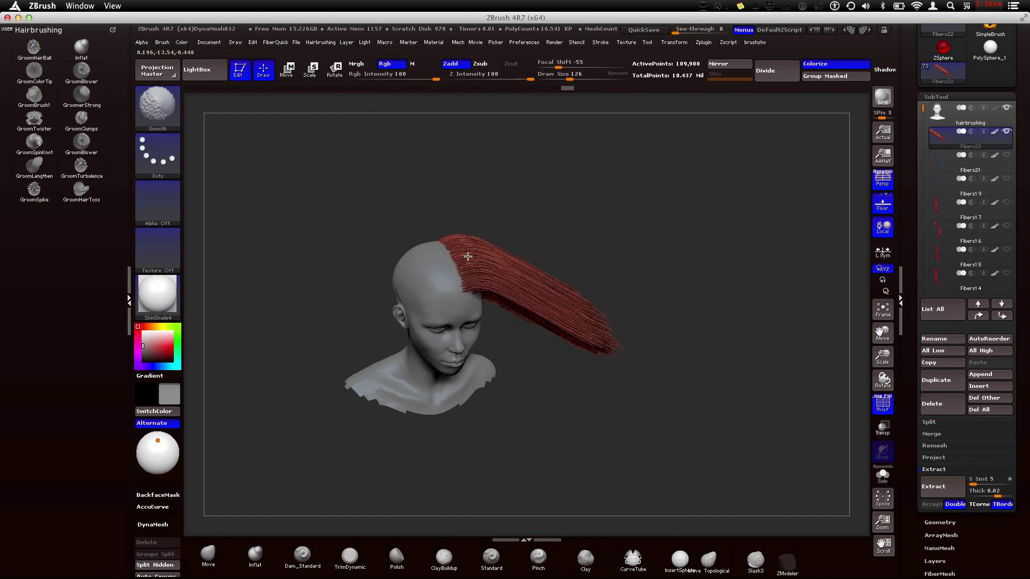
mouse_move(578, 212)
mouse_down()
mouse_move(482, 286)
mouse_move(644, 235)
mouse_move(544, 182)
mouse_up()
alt+drag(558, 222, 588, 281)
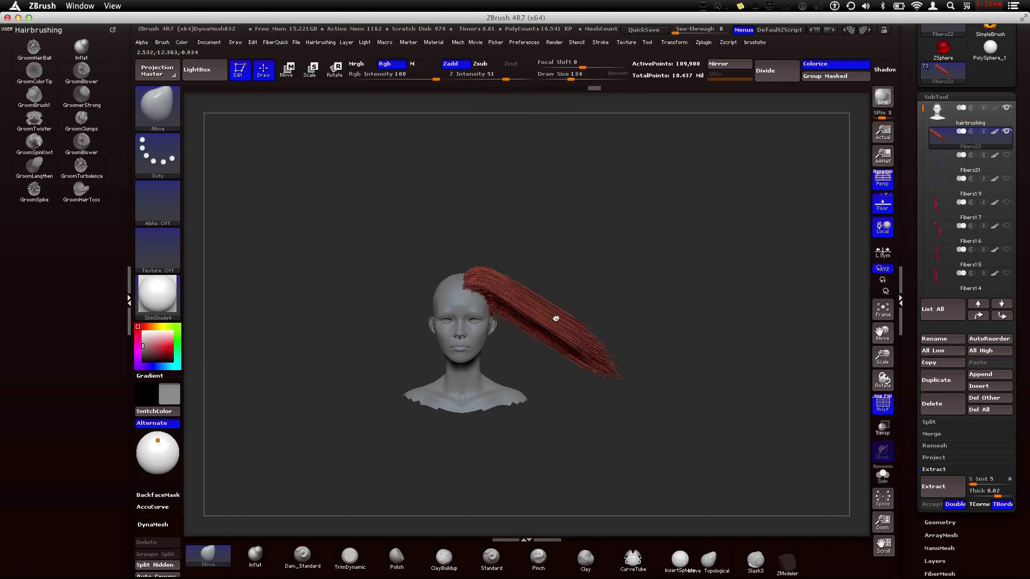
drag(560, 312, 526, 363)
mouse_move(617, 300)
mouse_down()
mouse_move(582, 329)
mouse_move(462, 303)
mouse_up()
mouse_move(483, 386)
mouse_down()
mouse_move(539, 383)
mouse_move(469, 379)
mouse_move(605, 368)
mouse_move(491, 342)
mouse_move(461, 371)
mouse_move(485, 345)
mouse_move(580, 349)
mouse_up()
- Shape the lower red strand, pushing it left and up over the neck
mouse_move(492, 384)
mouse_down()
mouse_move(458, 396)
mouse_move(414, 356)
mouse_move(426, 321)
mouse_up()
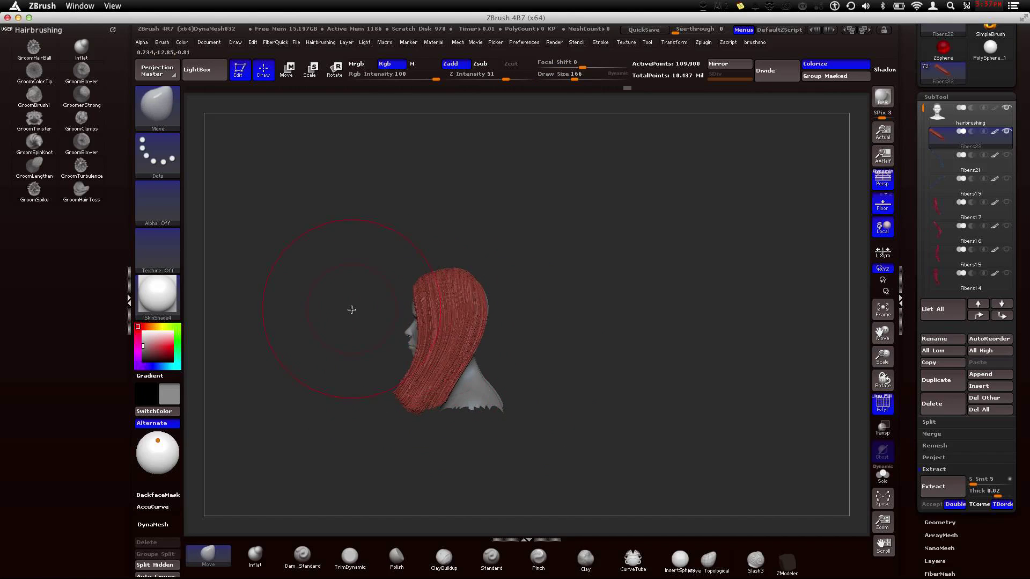
mouse_move(354, 308)
mouse_down()
mouse_move(497, 301)
mouse_move(499, 327)
mouse_move(422, 350)
mouse_move(552, 304)
mouse_move(433, 329)
mouse_move(471, 325)
mouse_move(439, 345)
mouse_move(441, 321)
mouse_move(494, 320)
mouse_move(362, 338)
mouse_up()
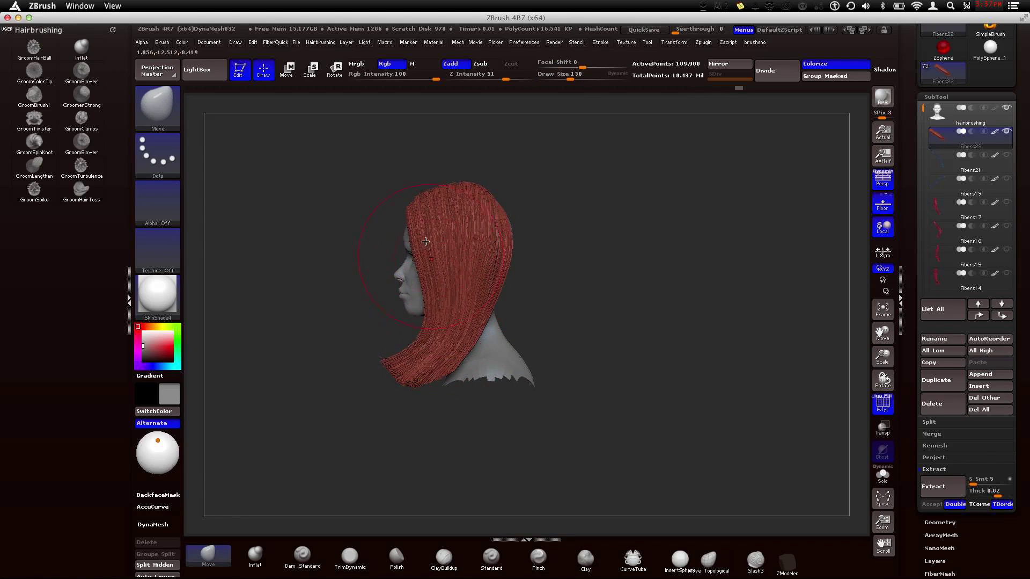
mouse_move(424, 238)
mouse_down()
mouse_move(426, 225)
mouse_move(451, 280)
mouse_move(490, 298)
mouse_move(349, 306)
mouse_move(408, 322)
mouse_move(398, 363)
mouse_up()
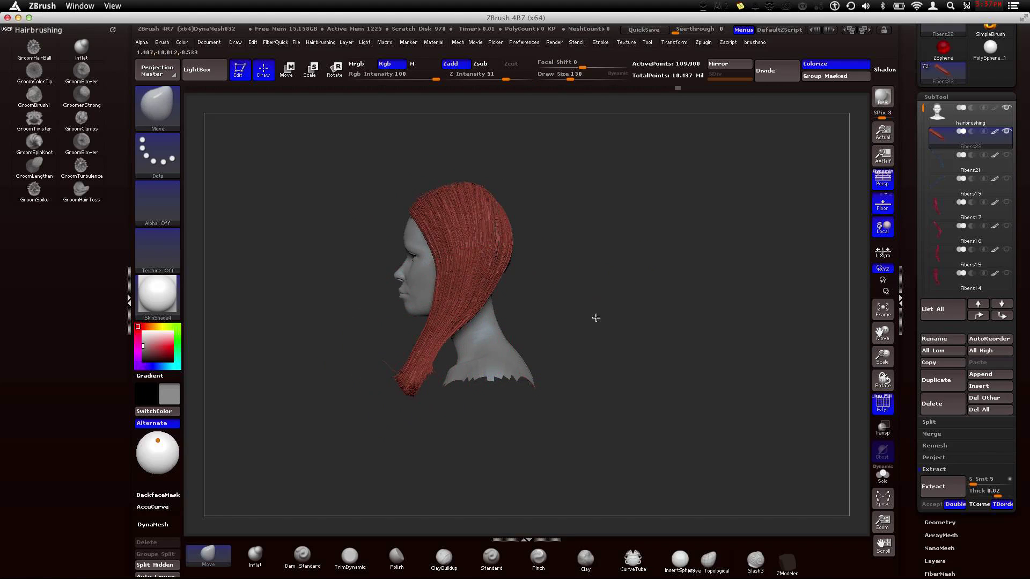
mouse_move(594, 340)
mouse_down()
mouse_move(594, 332)
mouse_move(569, 338)
mouse_up()
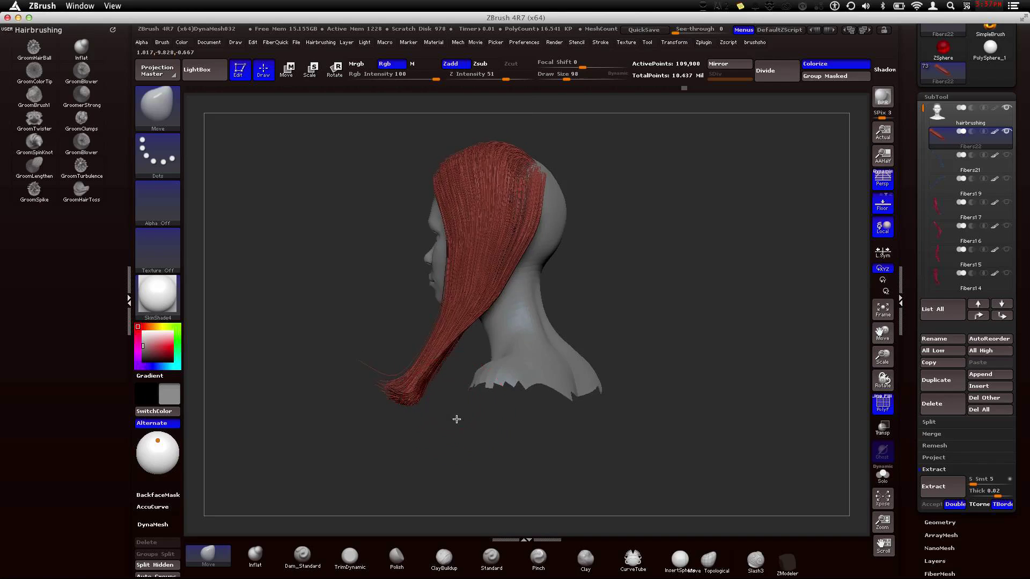
drag(456, 419, 411, 364)
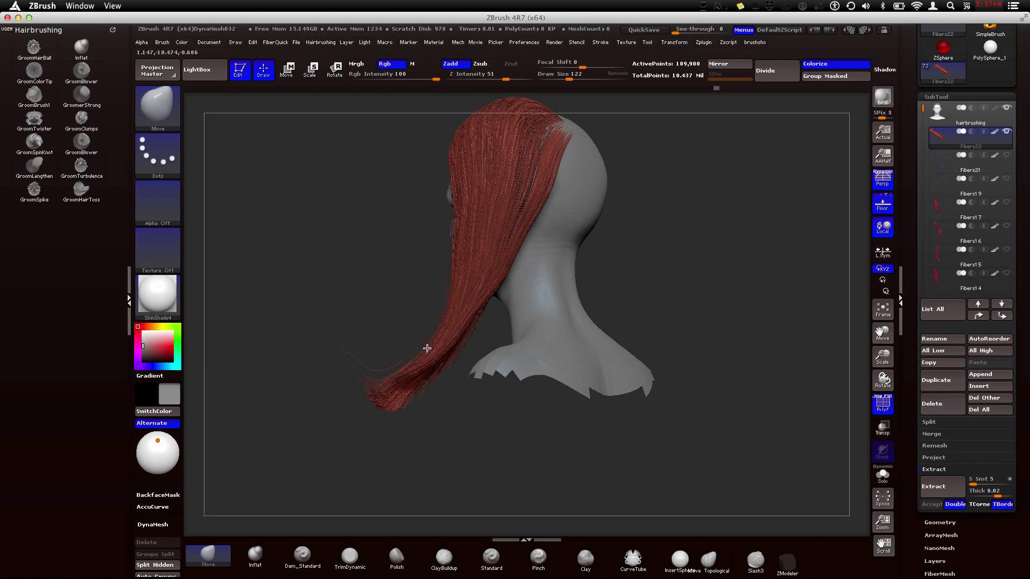
mouse_move(411, 377)
mouse_down()
mouse_move(453, 421)
mouse_move(424, 378)
mouse_up()
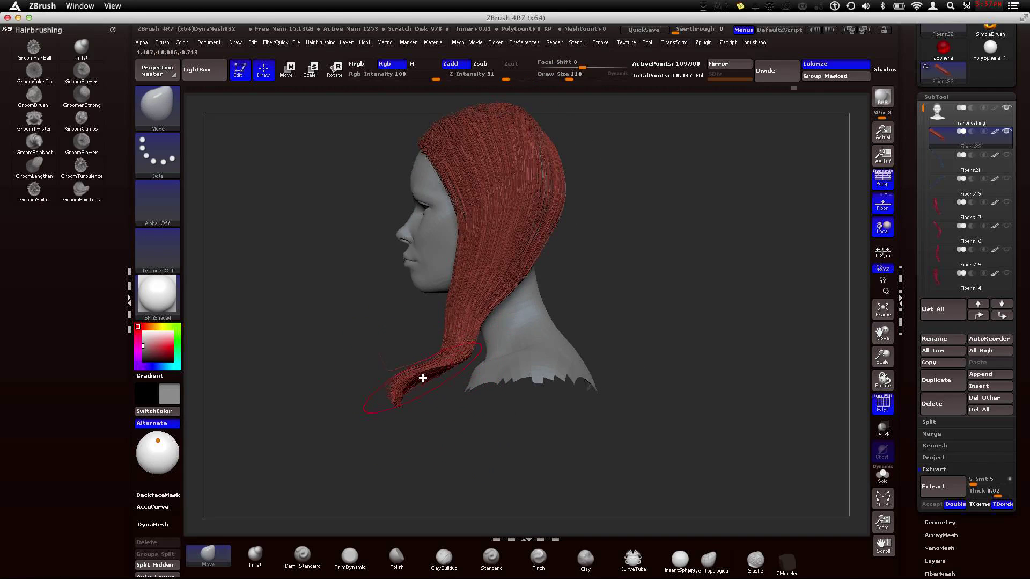
key(shift)
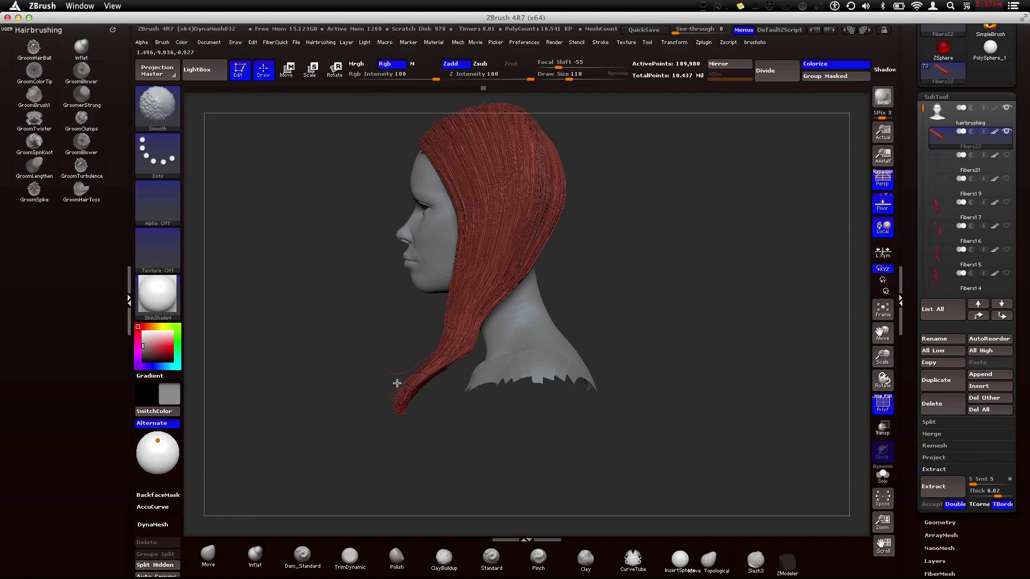
mouse_move(403, 376)
mouse_down()
mouse_move(481, 352)
mouse_move(354, 433)
mouse_up()
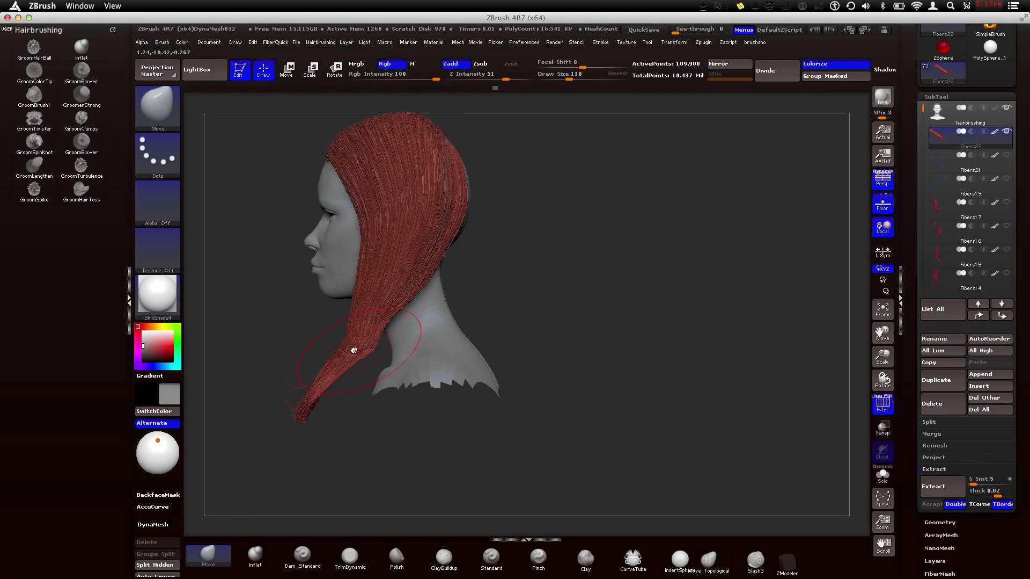
mouse_move(351, 354)
mouse_down()
mouse_move(334, 371)
mouse_move(310, 347)
mouse_move(305, 382)
mouse_move(330, 392)
mouse_move(312, 389)
mouse_move(323, 400)
mouse_move(339, 394)
mouse_move(316, 410)
mouse_up()
mouse_move(343, 355)
mouse_down()
mouse_move(368, 358)
mouse_move(365, 308)
mouse_move(406, 316)
mouse_move(379, 308)
mouse_move(400, 322)
mouse_up()
mouse_move(365, 366)
mouse_down()
mouse_move(393, 365)
mouse_move(385, 375)
mouse_move(372, 362)
mouse_move(308, 403)
mouse_move(332, 414)
mouse_move(368, 378)
mouse_move(378, 388)
mouse_move(385, 374)
mouse_move(364, 367)
mouse_move(408, 318)
mouse_up()
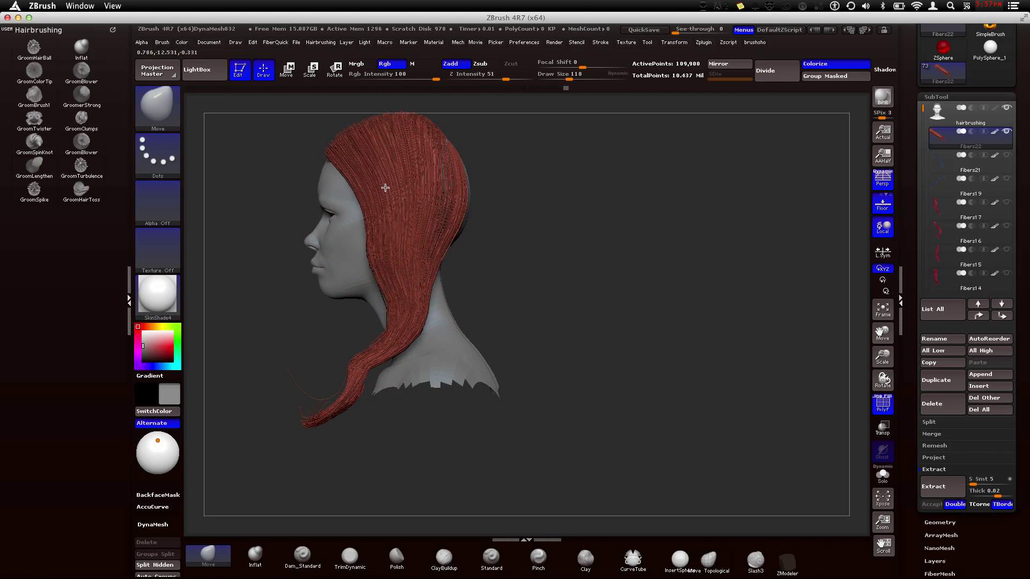
- Push strands from the back toward the neck and ear, smoothing stray strands near the neck
drag(478, 257, 299, 280)
mouse_move(383, 296)
mouse_down()
mouse_move(396, 289)
mouse_move(384, 270)
mouse_up()
drag(382, 316, 373, 266)
mouse_move(536, 257)
shift+mouse_down()
mouse_move(363, 264)
mouse_move(447, 276)
mouse_move(384, 270)
shift+mouse_up()
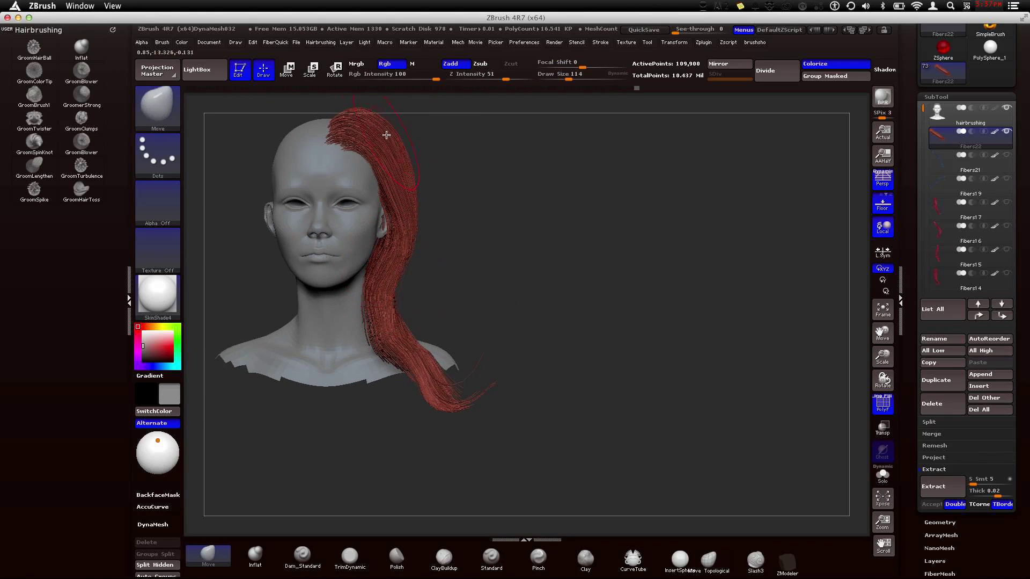
drag(365, 112, 360, 125)
drag(440, 174, 419, 304)
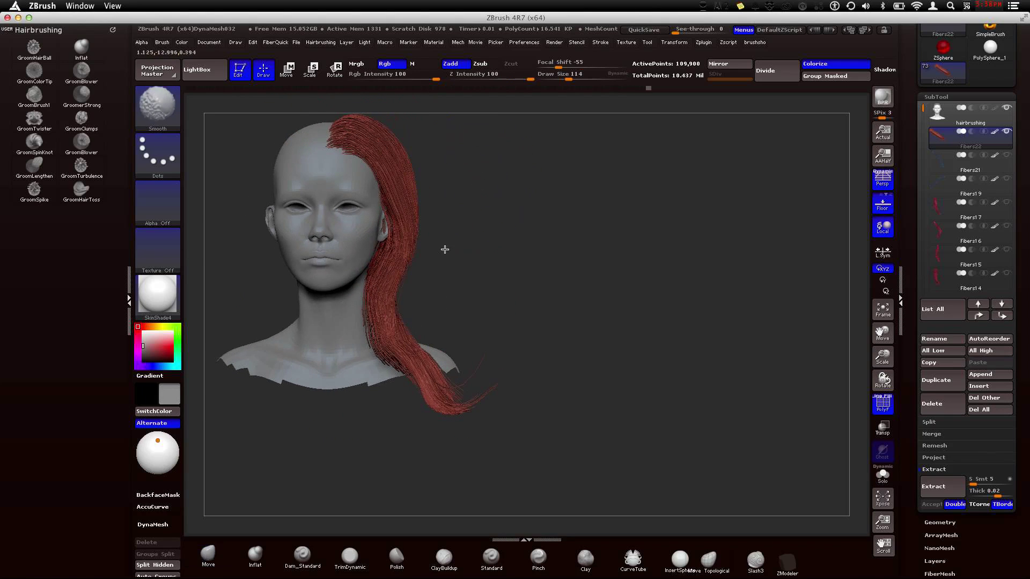
shift+drag(457, 404, 408, 375)
shift+drag(536, 389, 407, 394)
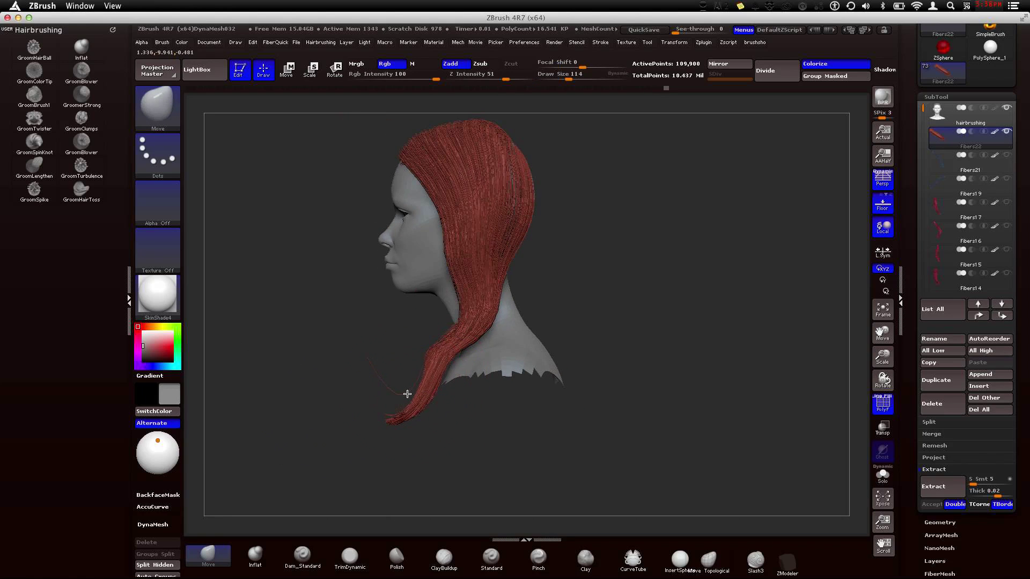
mouse_move(322, 333)
mouse_down()
mouse_move(341, 390)
mouse_move(402, 280)
mouse_up()
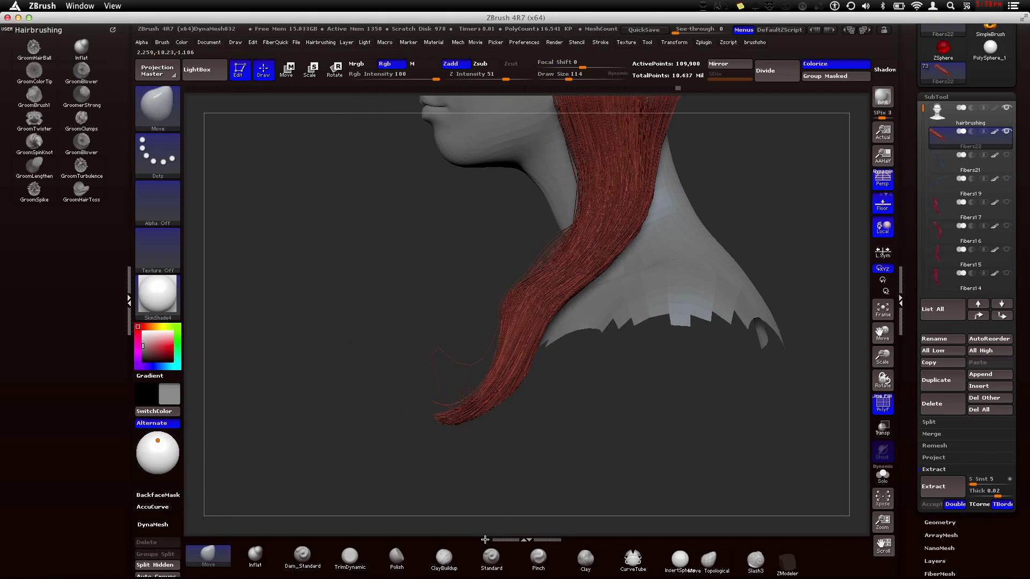
key(shift)
shift+drag(461, 367, 493, 351)
- Review the groomed lock in profile and bring back all the coloured fiber groups
drag(414, 242, 382, 355)
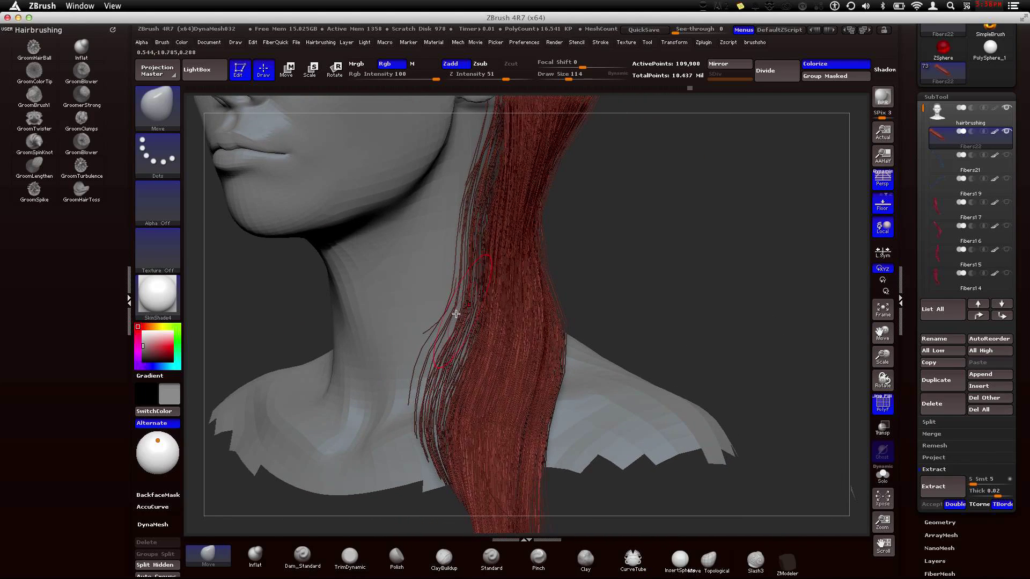
drag(526, 333, 439, 307)
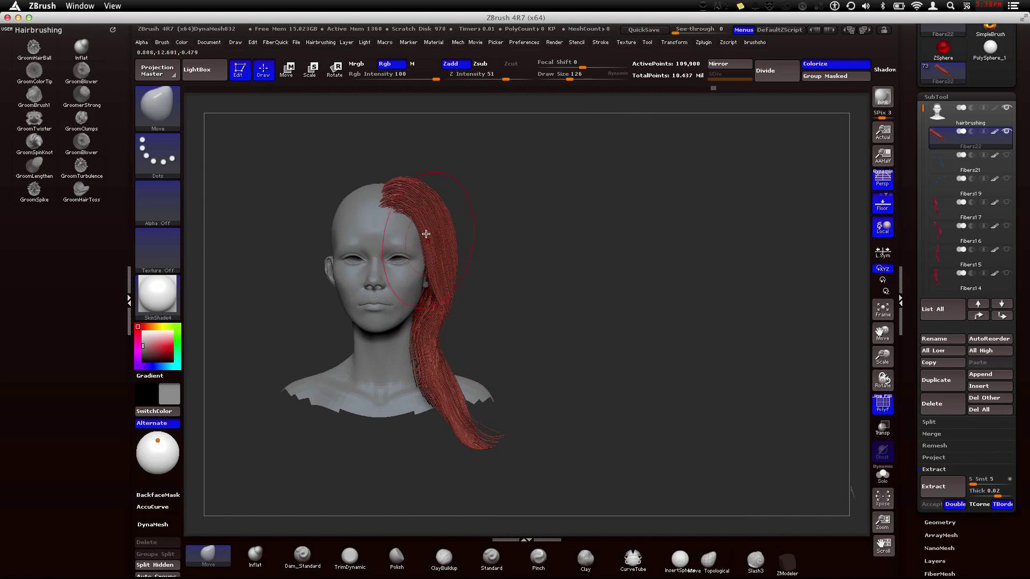
drag(445, 213, 408, 238)
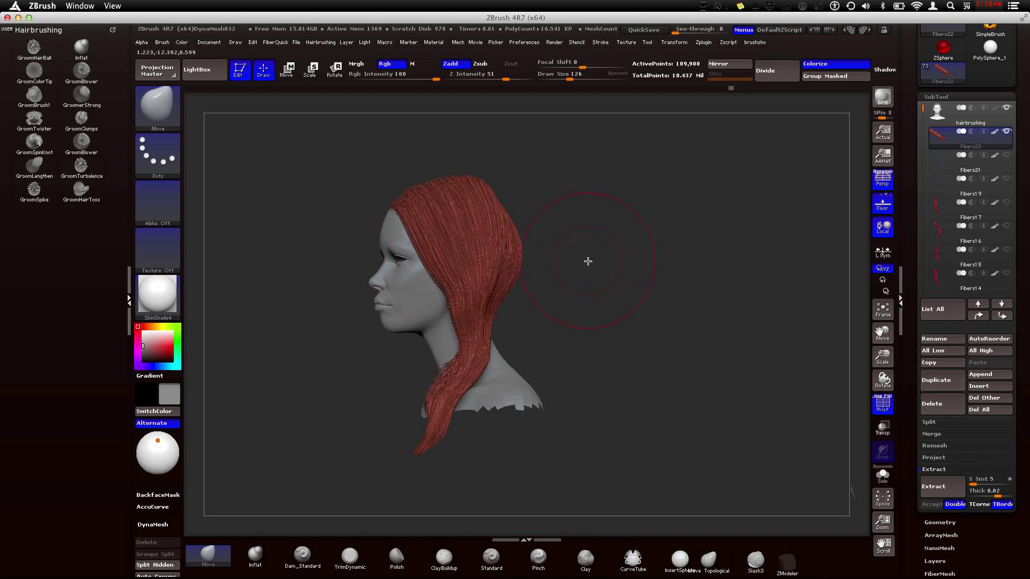
drag(597, 264, 621, 265)
key(ctrl+z)
key(ctrl+z)
key(ctrl+z)
key(ctrl+z)
key(ctrl+z)
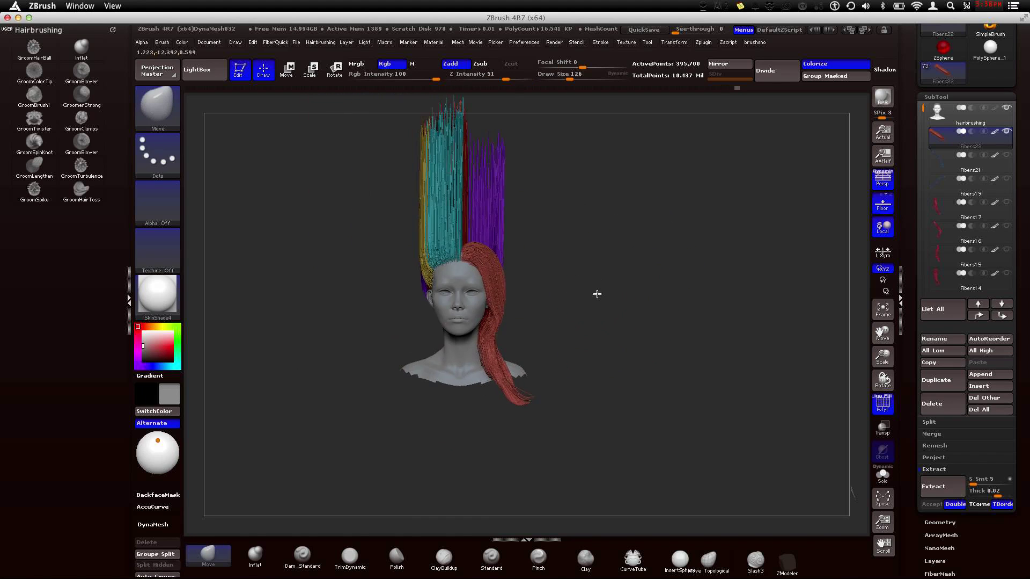
drag(564, 279, 545, 268)
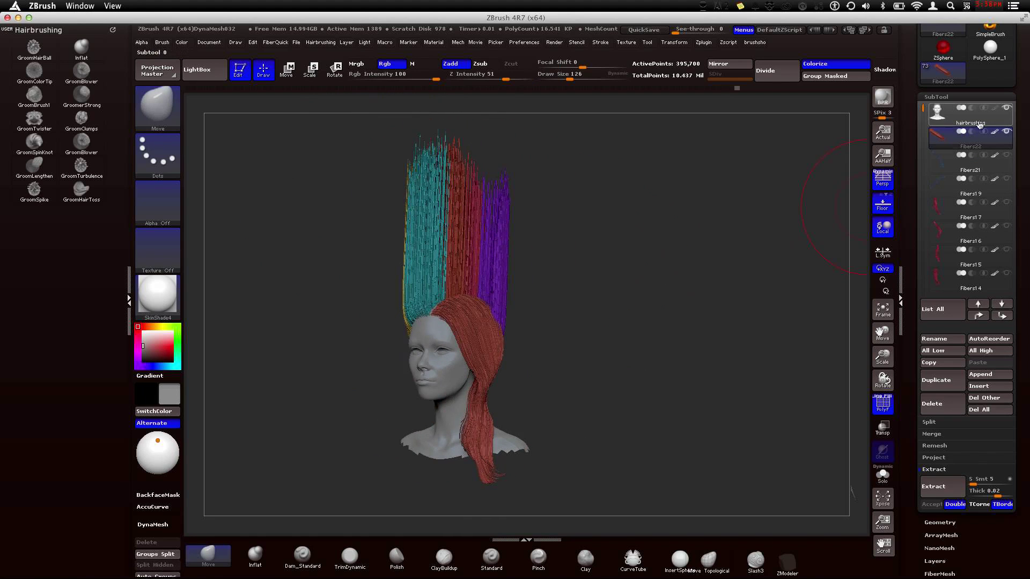
- Select the hairbrushing subtool, show all subtools, and hide the tall coloured fiber group
click(1007, 134)
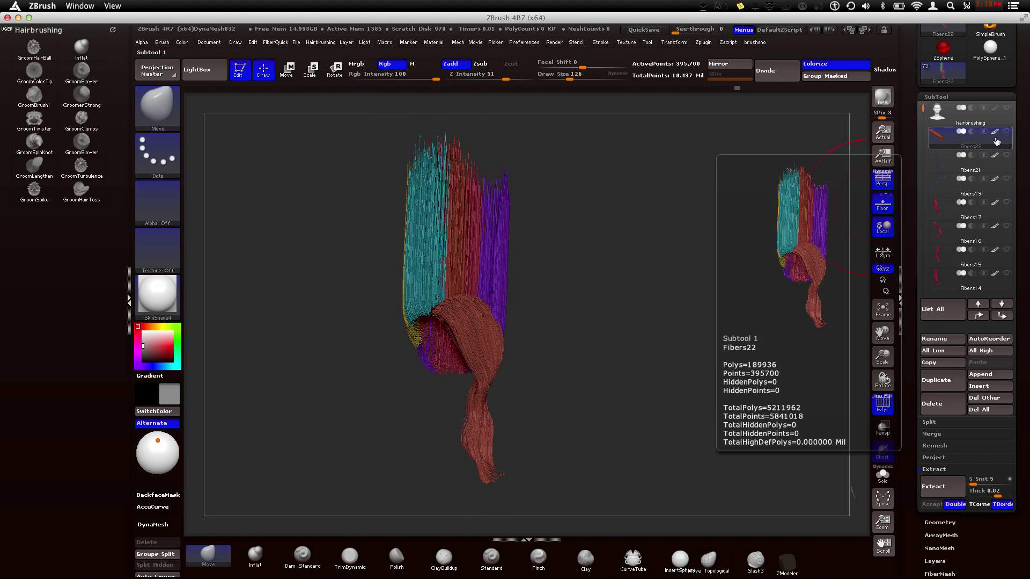
click(1005, 110)
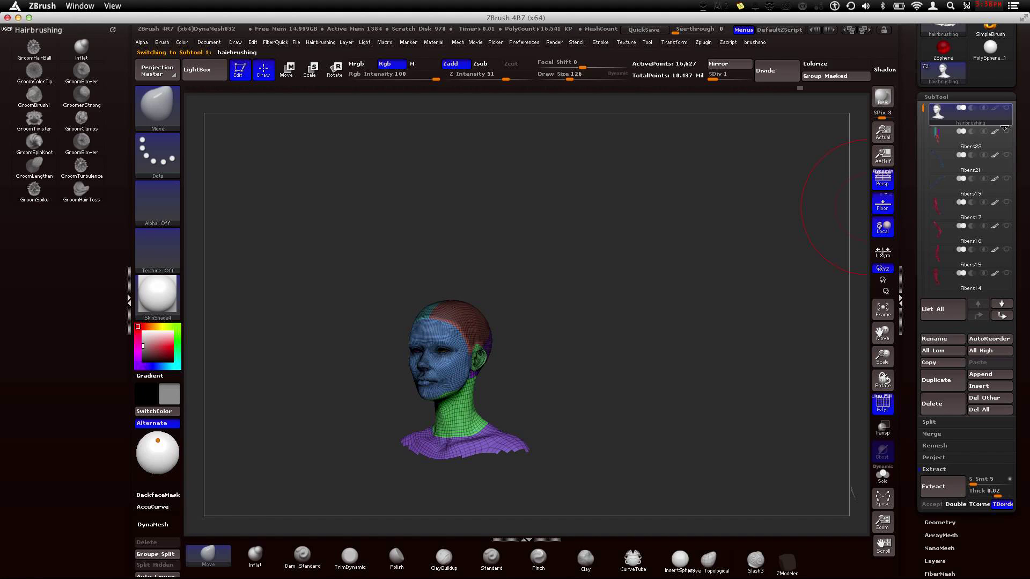
shift+click(1007, 108)
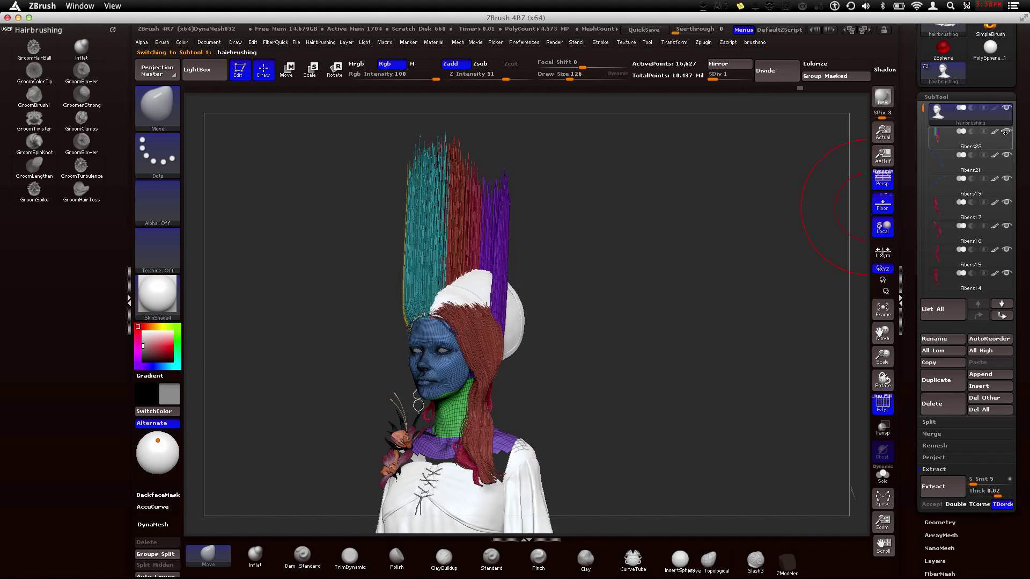
click(1007, 130)
- Orbit around the costumed character to inspect it from front, side and profile views
drag(667, 276, 670, 376)
drag(716, 261, 615, 268)
mouse_move(701, 288)
mouse_down()
mouse_move(587, 292)
mouse_move(635, 344)
mouse_move(608, 306)
mouse_move(578, 298)
mouse_up()
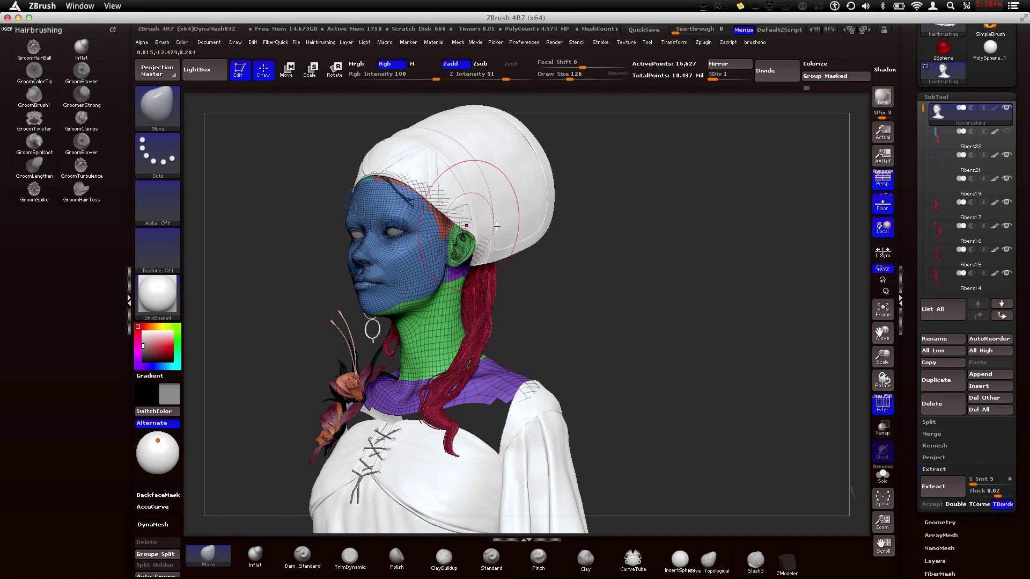
drag(514, 344, 353, 190)
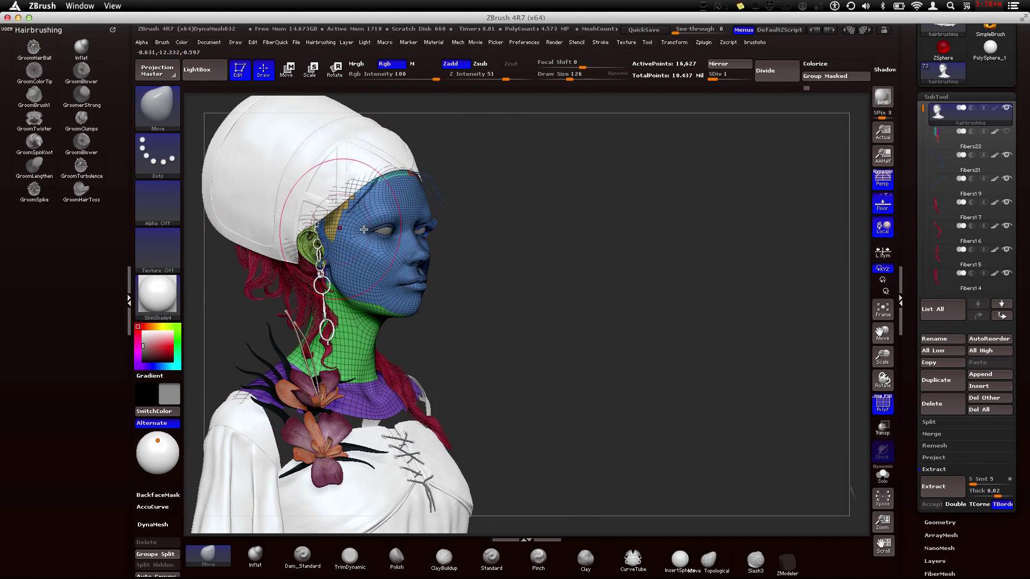
drag(531, 258, 483, 266)
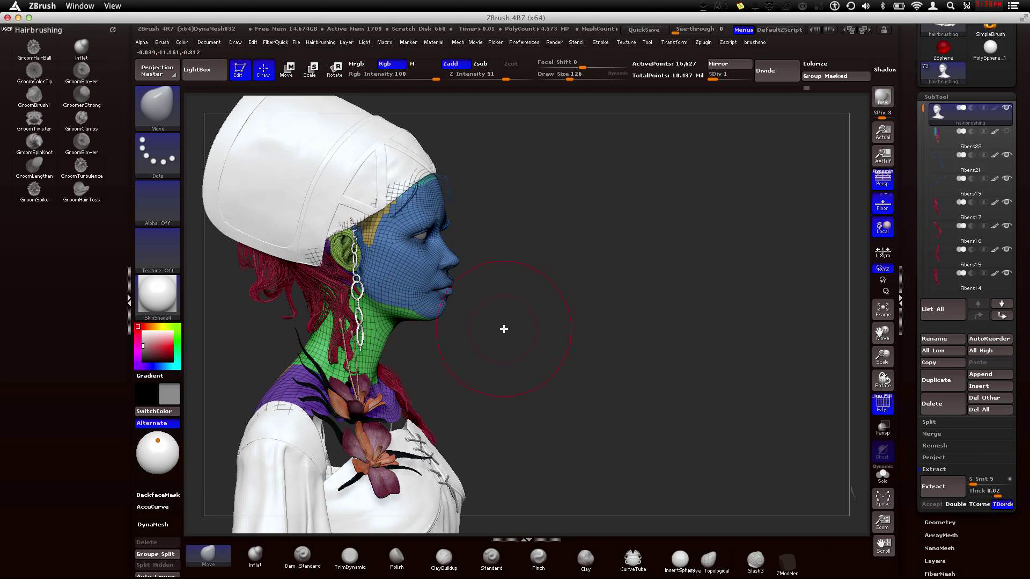
alt+drag(504, 328, 274, 300)
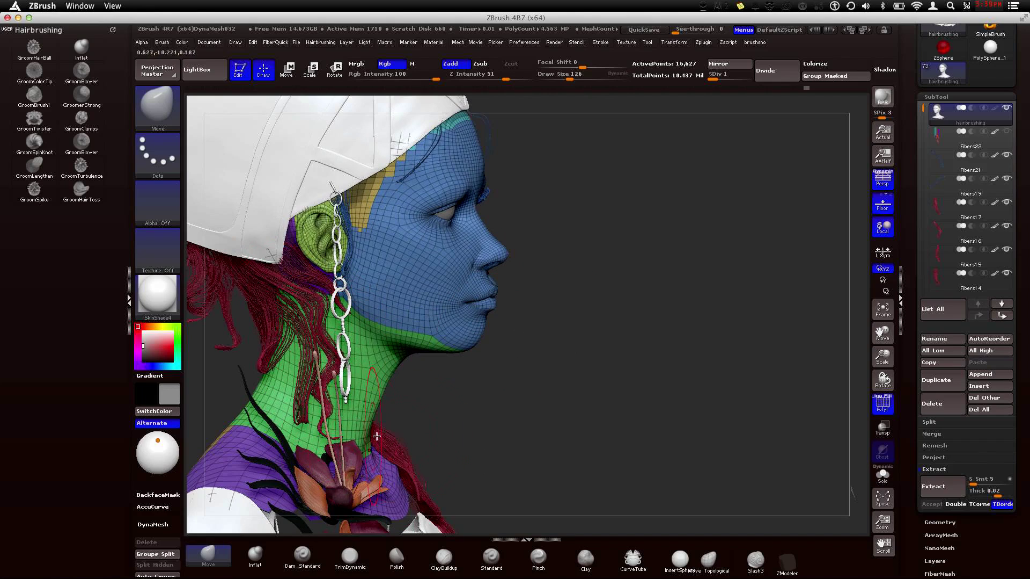
drag(401, 433, 272, 313)
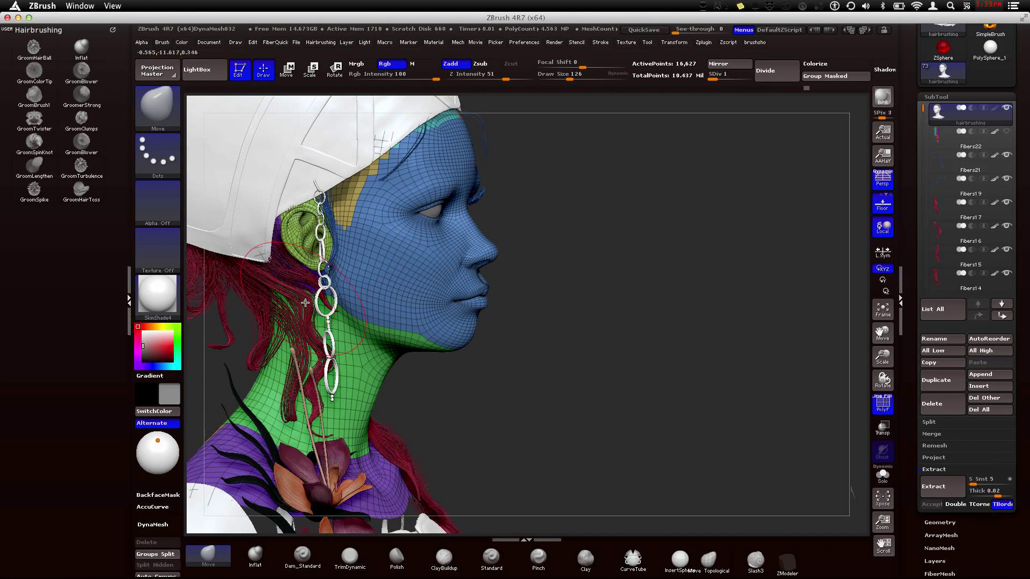
drag(360, 434, 508, 360)
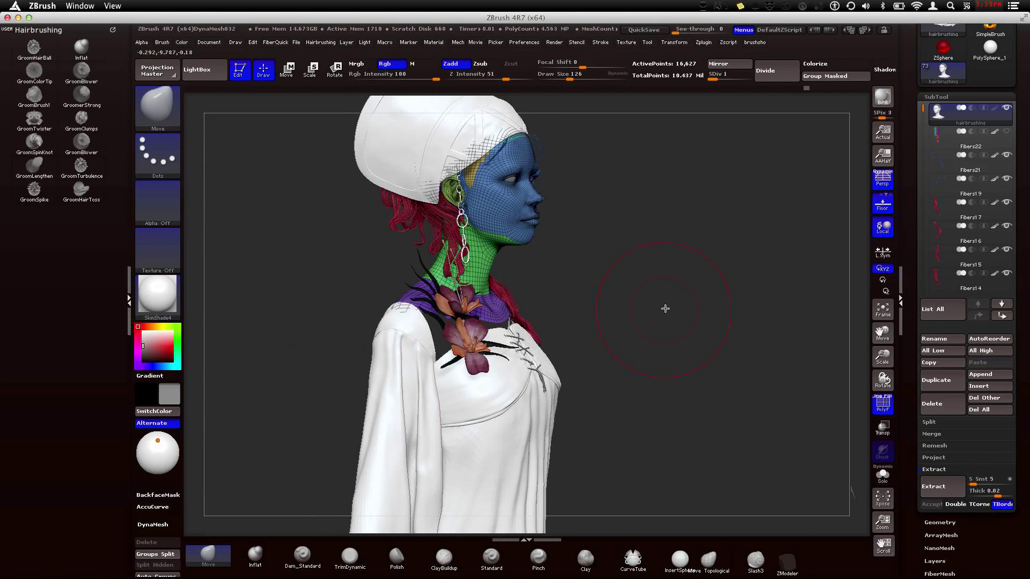
mouse_move(667, 292)
mouse_down()
mouse_move(656, 341)
mouse_move(605, 336)
mouse_move(606, 294)
mouse_move(610, 311)
mouse_move(585, 306)
mouse_move(570, 322)
mouse_up()
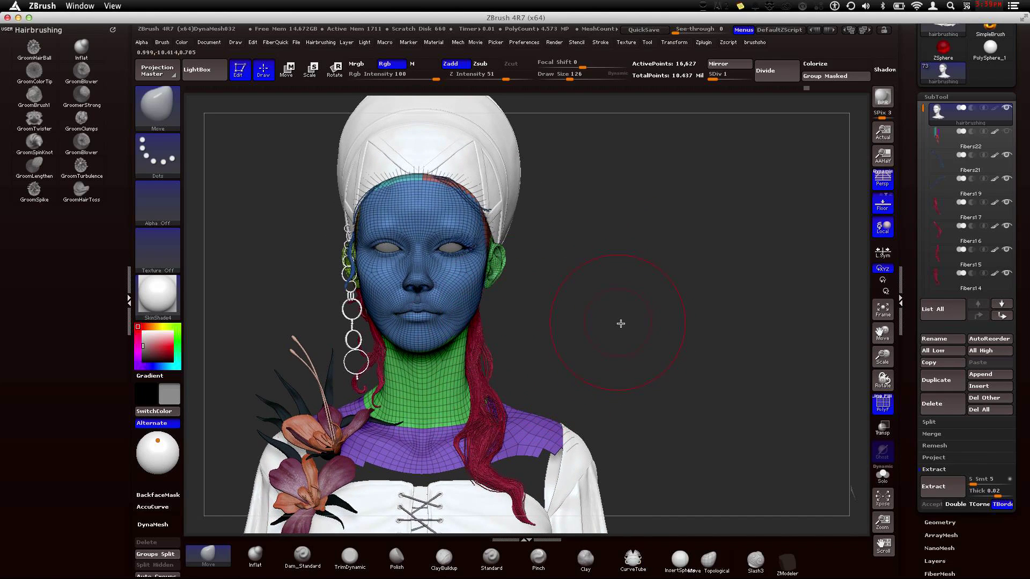
mouse_move(622, 323)
mouse_down()
mouse_move(444, 234)
mouse_move(404, 313)
mouse_up()
mouse_move(436, 421)
shift+mouse_down()
mouse_move(518, 320)
mouse_move(516, 300)
mouse_move(479, 311)
shift+mouse_up()
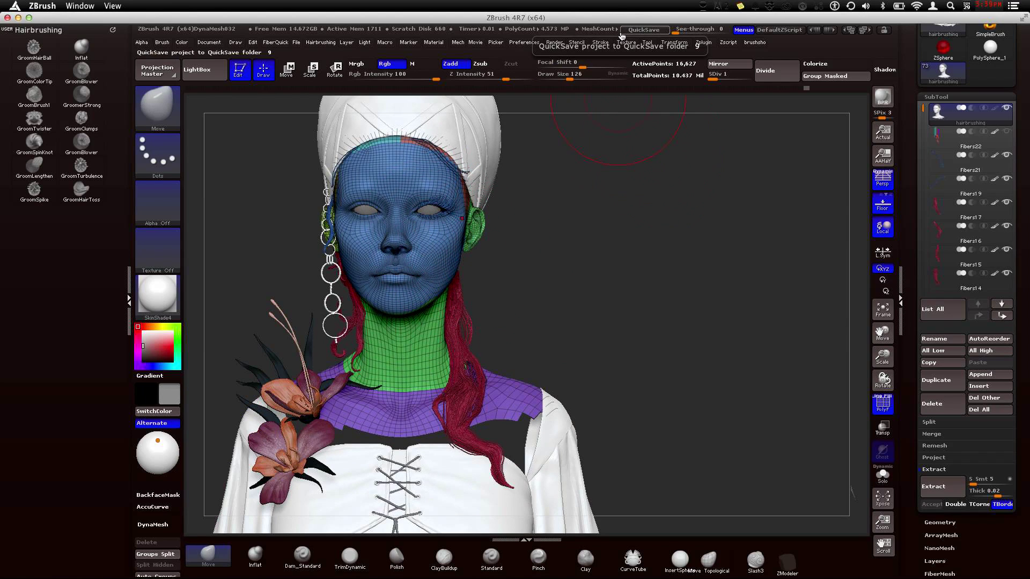
- Select the Fibers22 subtool, toggle the head mesh's visibility off and back on, and frame the head
click(937, 140)
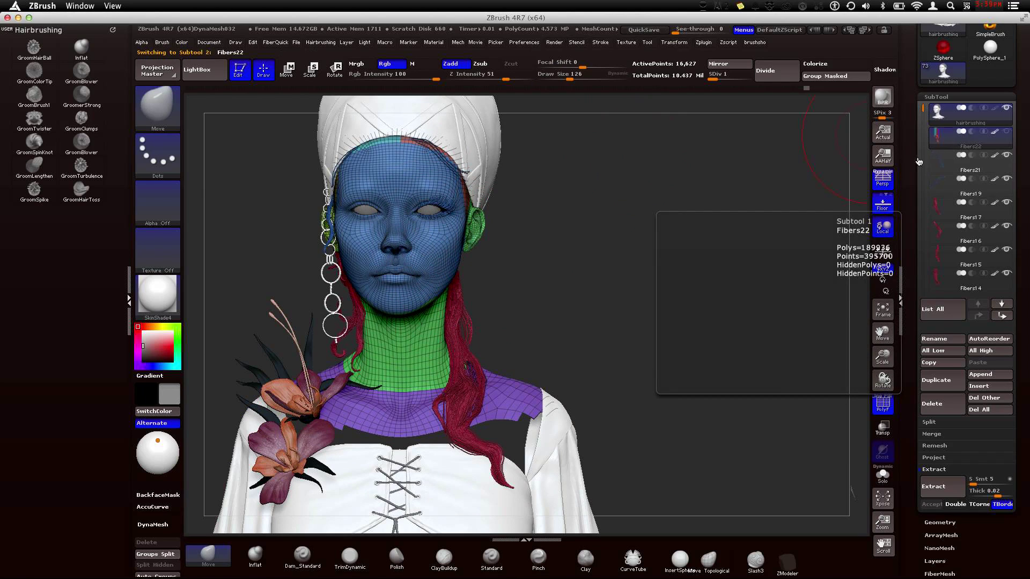
drag(617, 275, 696, 256)
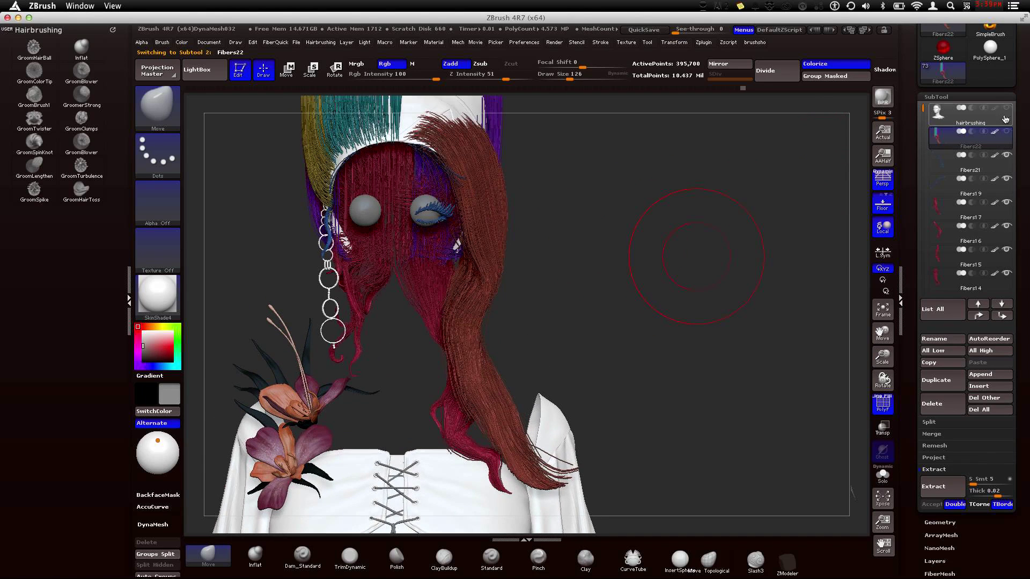
click(1008, 108)
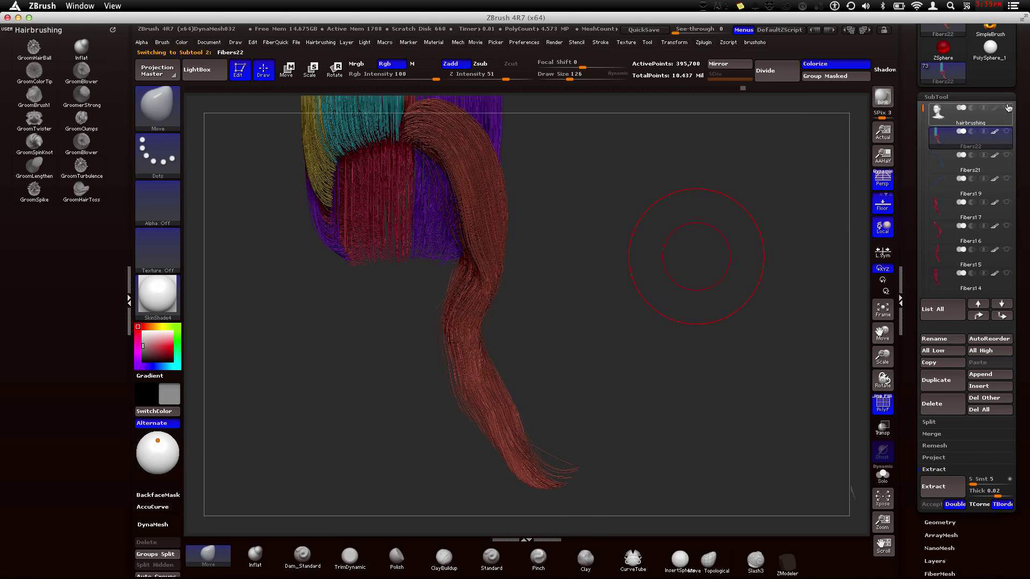
click(1007, 109)
drag(690, 260, 634, 273)
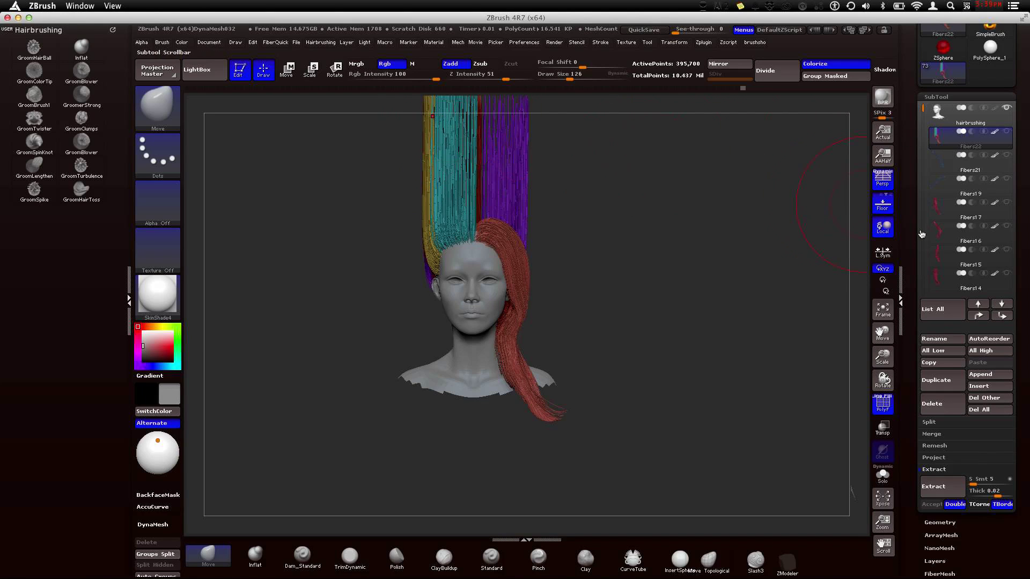
- Start a FiberMesh Export Curves from the Tool palette, then cancel the warning
scroll(957, 369, down, 5)
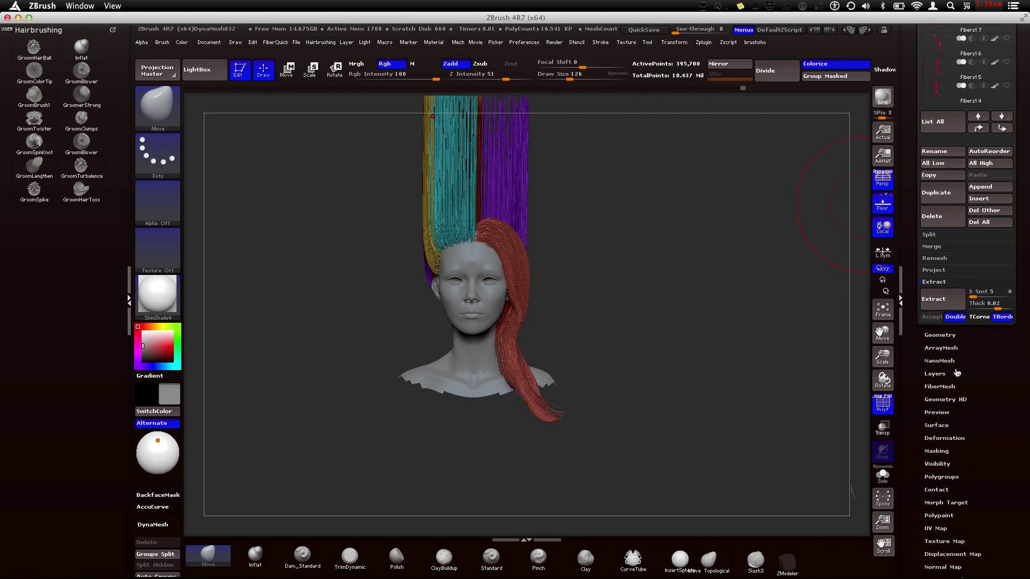
scroll(972, 462, down, 2)
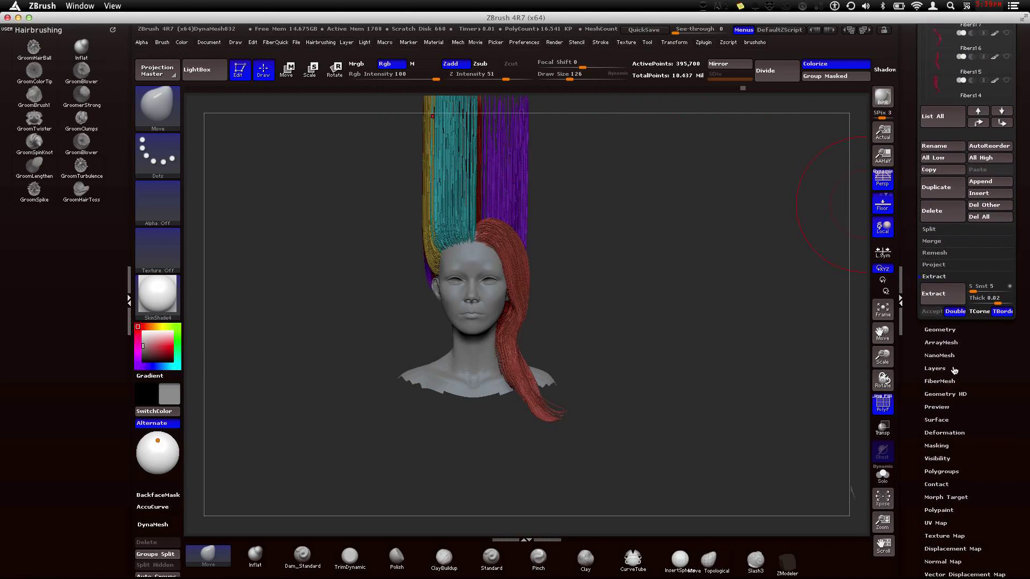
click(940, 381)
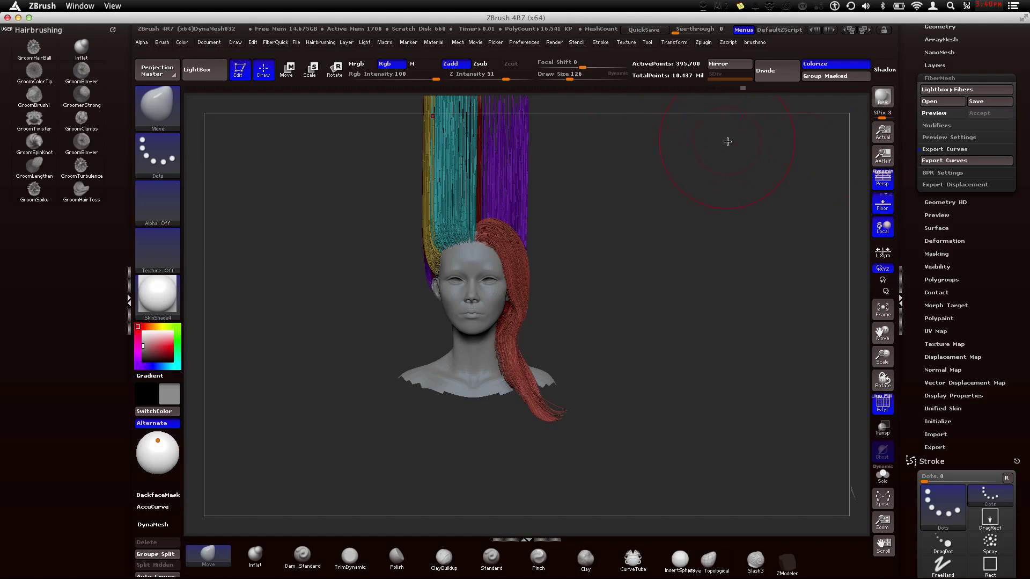
click(954, 162)
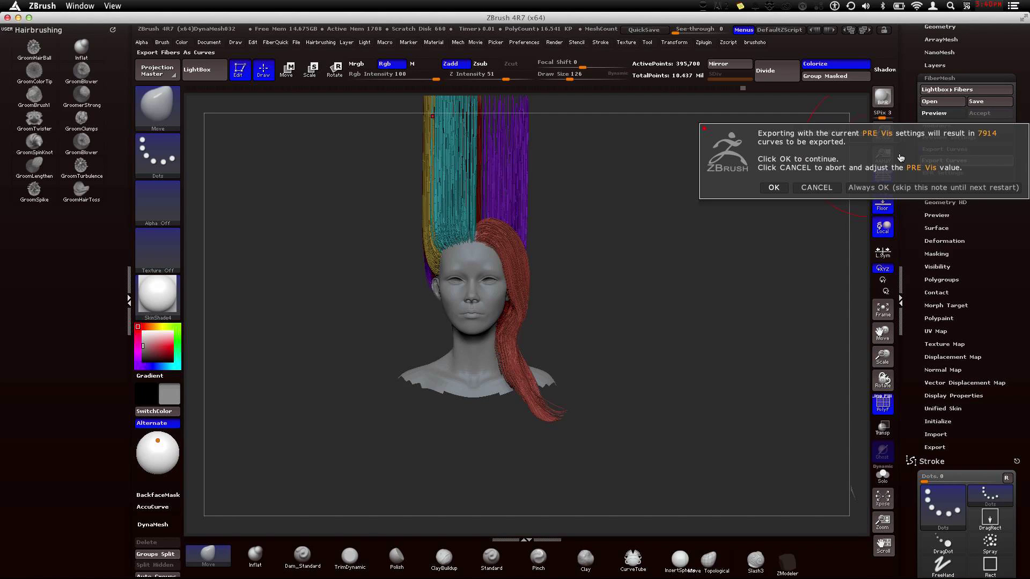
click(816, 188)
- Lower the FiberMesh Preview Settings PRE Vis value from 80 to 20
click(961, 137)
drag(1002, 154, 971, 165)
mouse_move(648, 264)
mouse_down()
mouse_move(511, 268)
mouse_move(649, 266)
mouse_up()
- Export the FiberMesh curves in Maya Ascii (*.ma) format as HairtutTest0
click(959, 162)
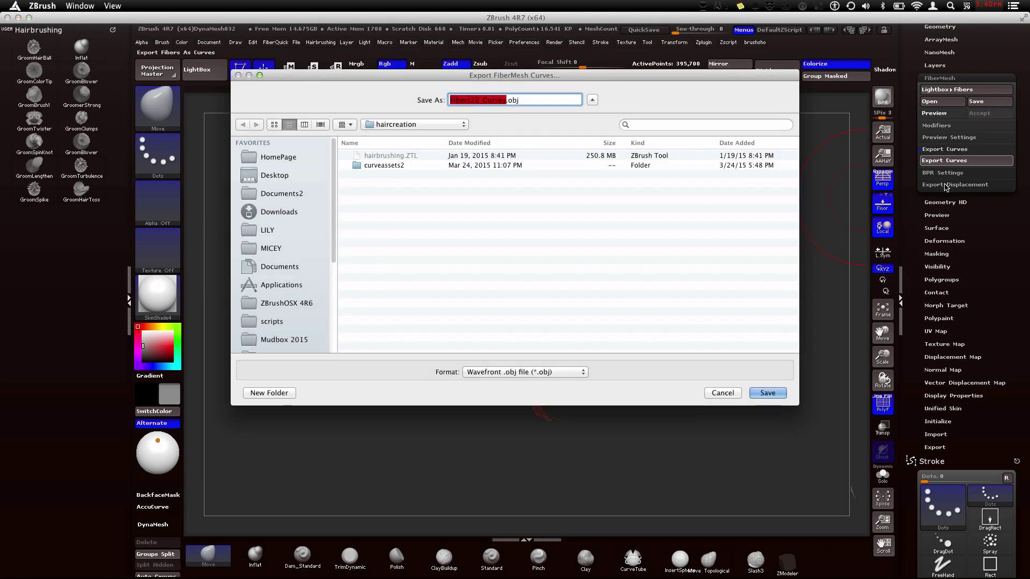
click(723, 393)
click(946, 161)
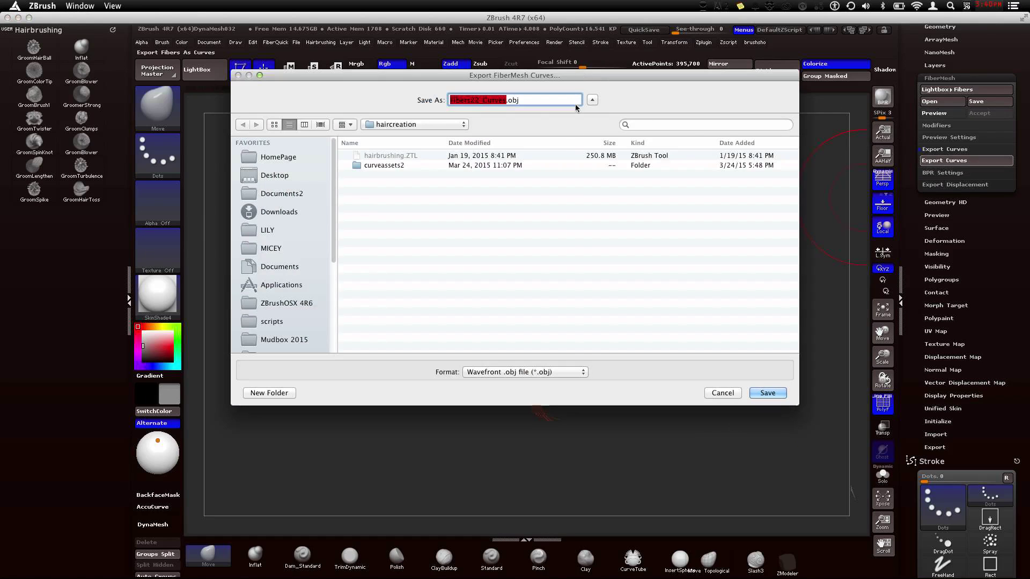
click(566, 372)
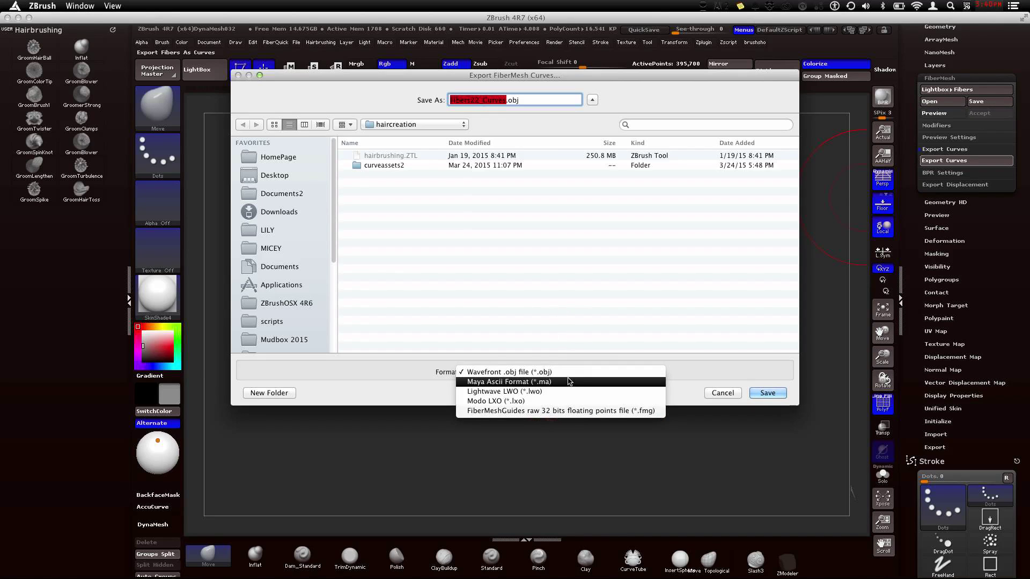
click(566, 382)
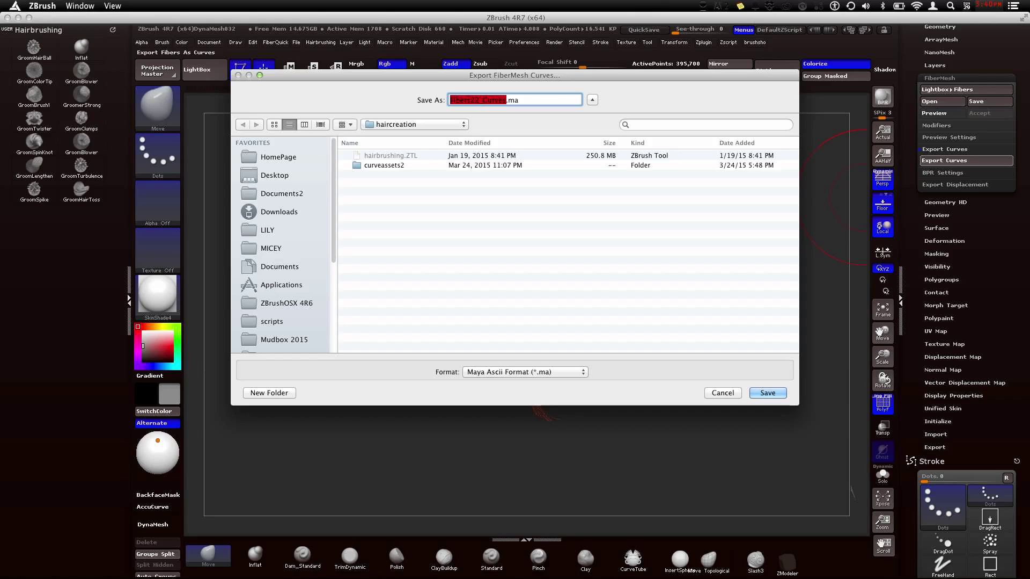
text(Hair)
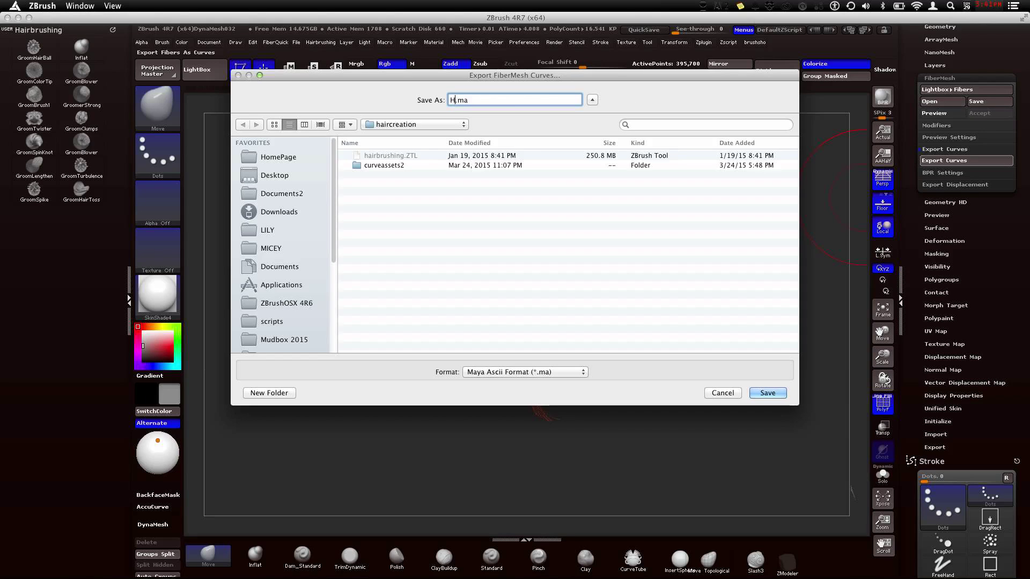
text(tutTest01)
key(Return)
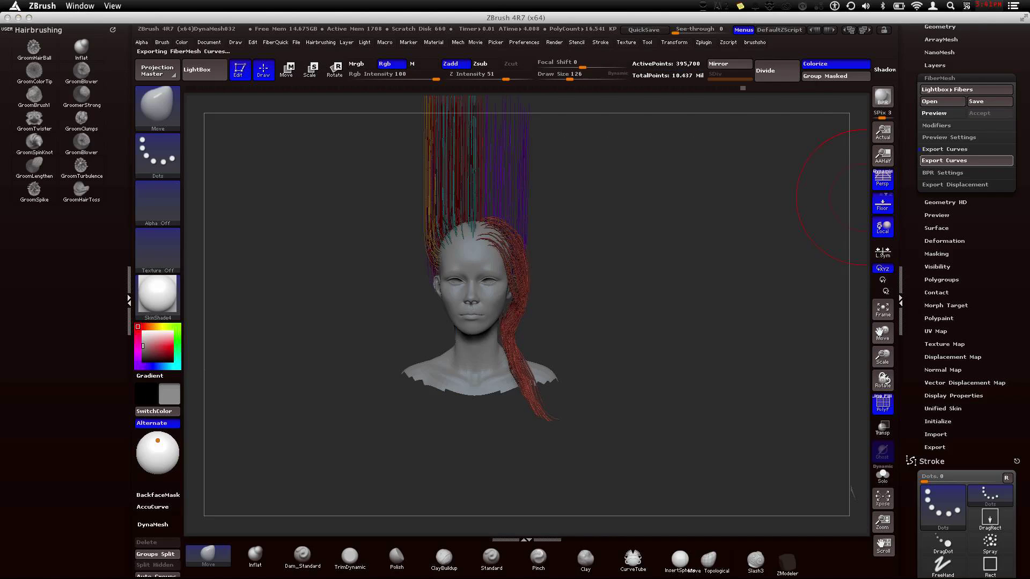